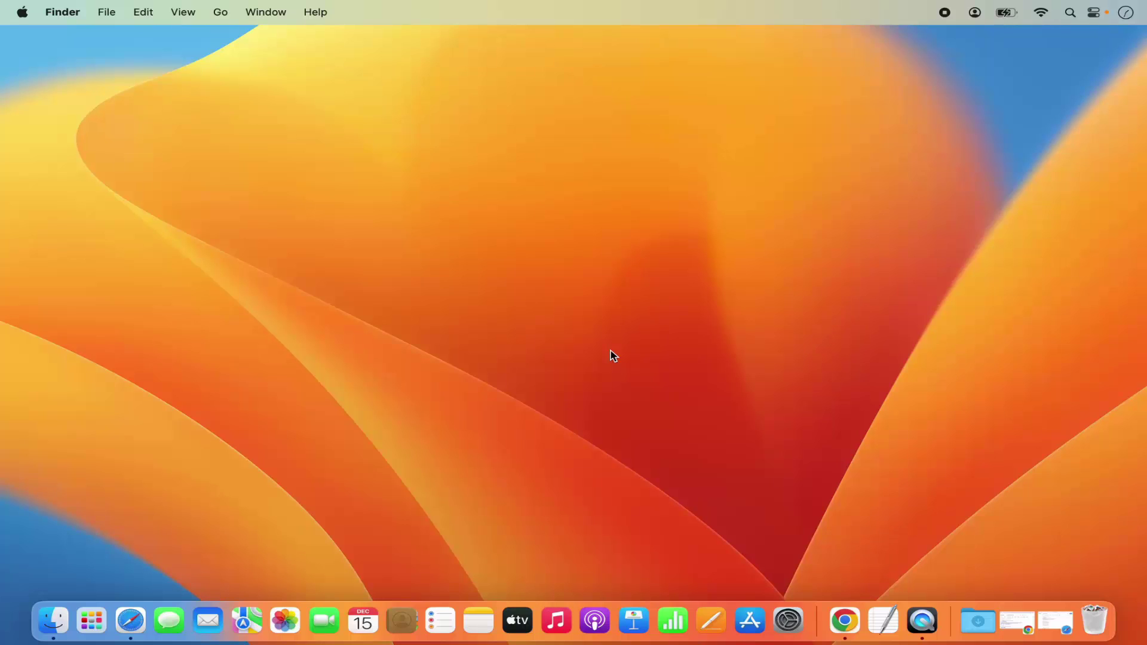
- Restore the Chrome window showing the 'download oracle java mac' Google results
click(845, 625)
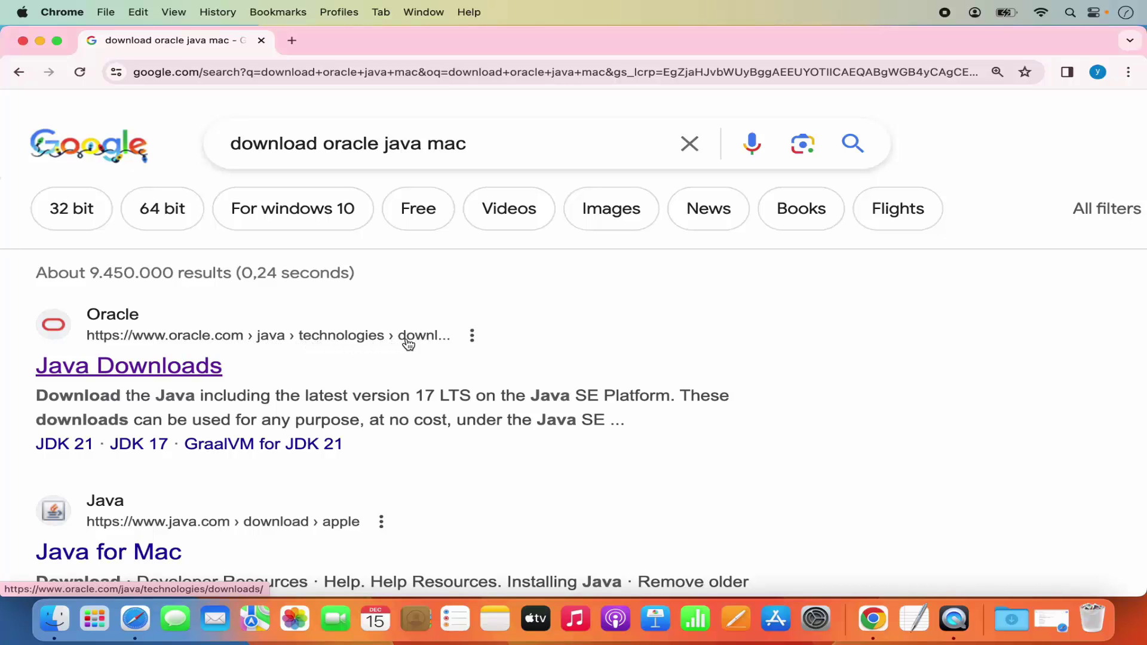
- Open Oracle's Java Downloads page and scroll down to the JDK 21.0.1 download files
click(219, 372)
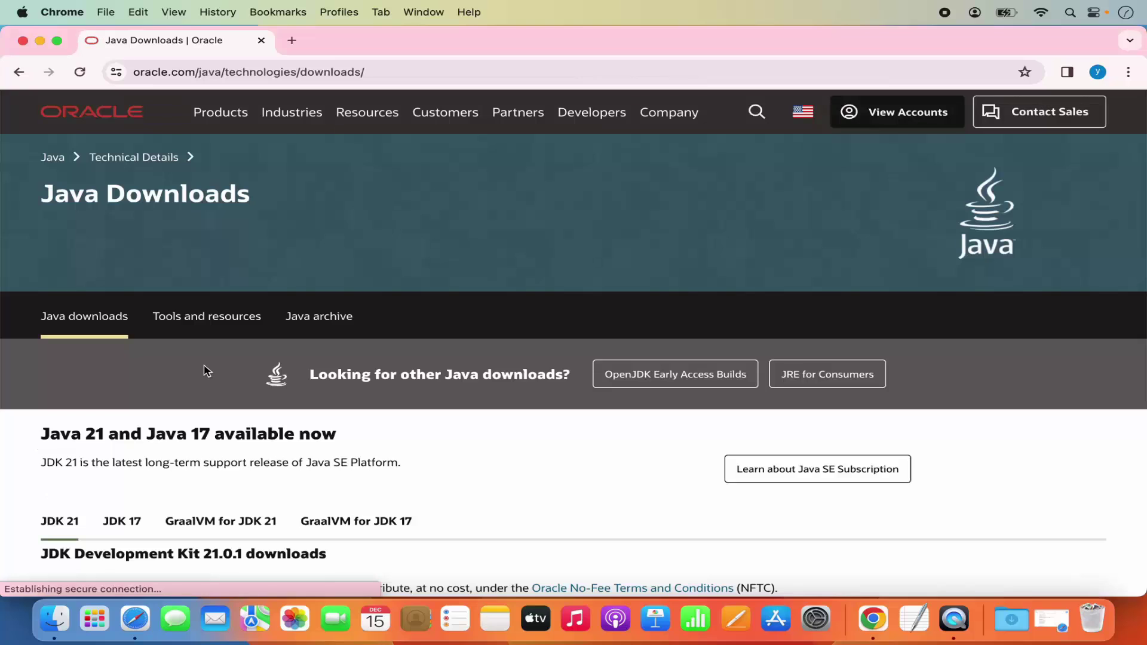
click(388, 75)
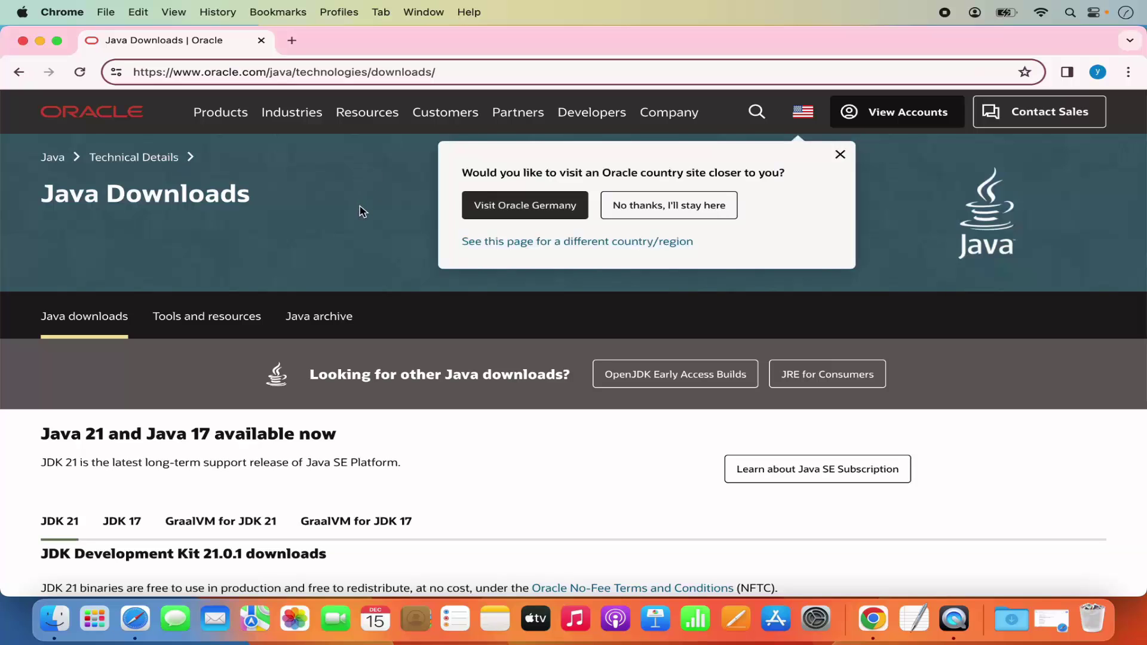
scroll(390, 460, down, 3)
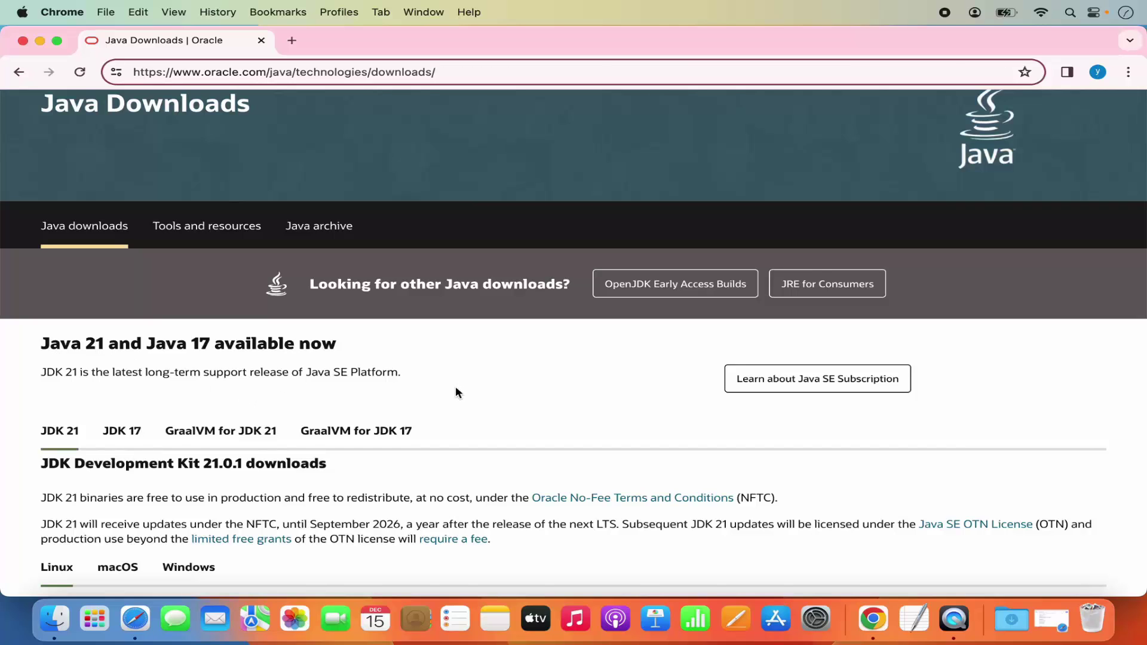
scroll(456, 390, down, 3)
scroll(456, 386, down, 5)
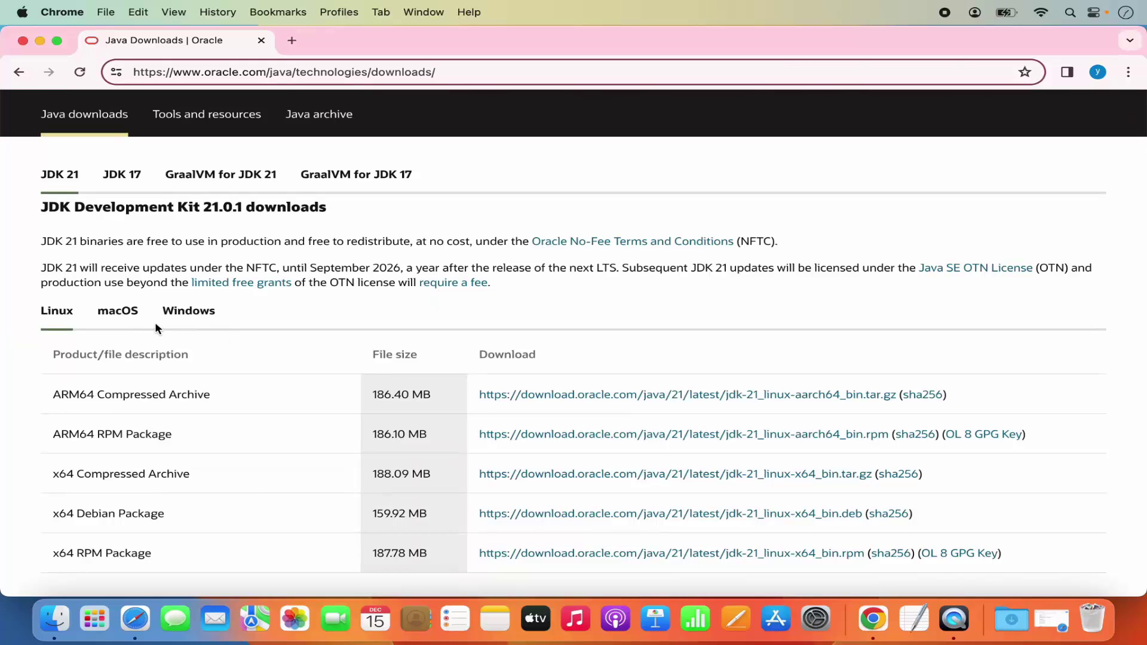
- Switch the JDK 21 download list to macOS and highlight the ARM64 DMG Installer row
click(132, 319)
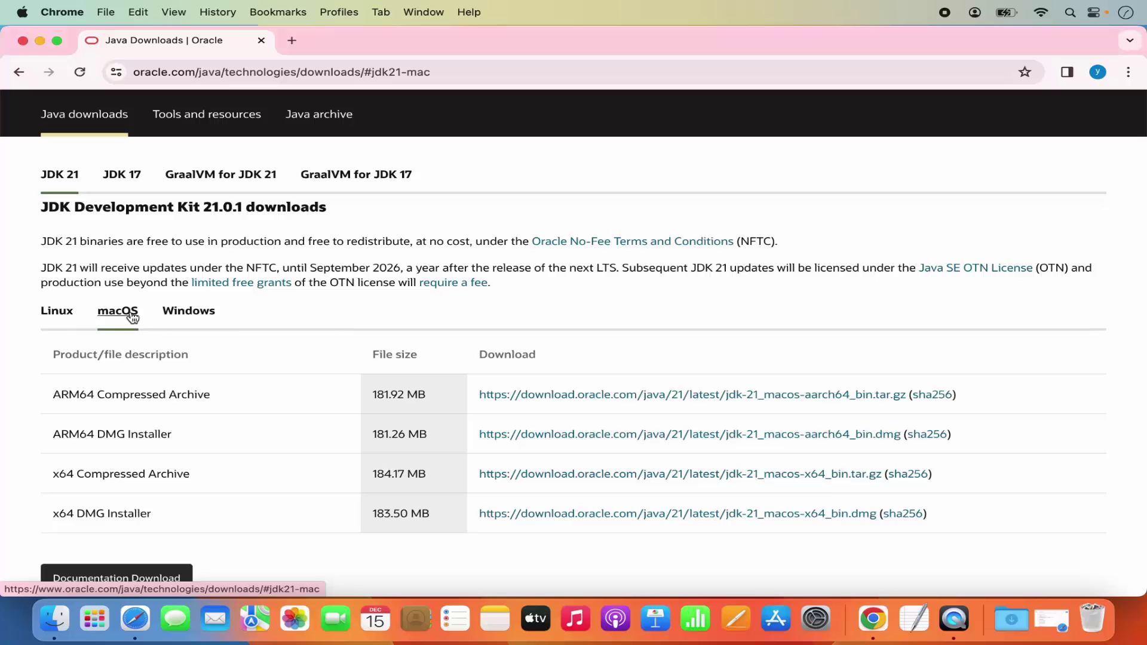
scroll(312, 323, down, 2)
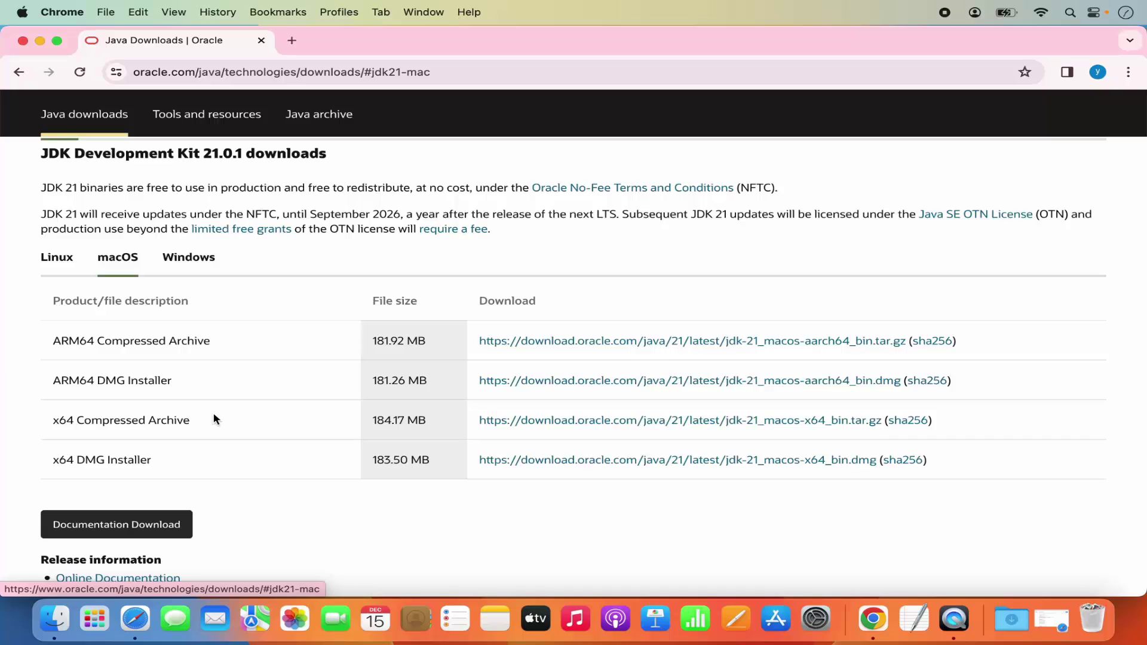
double_click(119, 382)
click(120, 384)
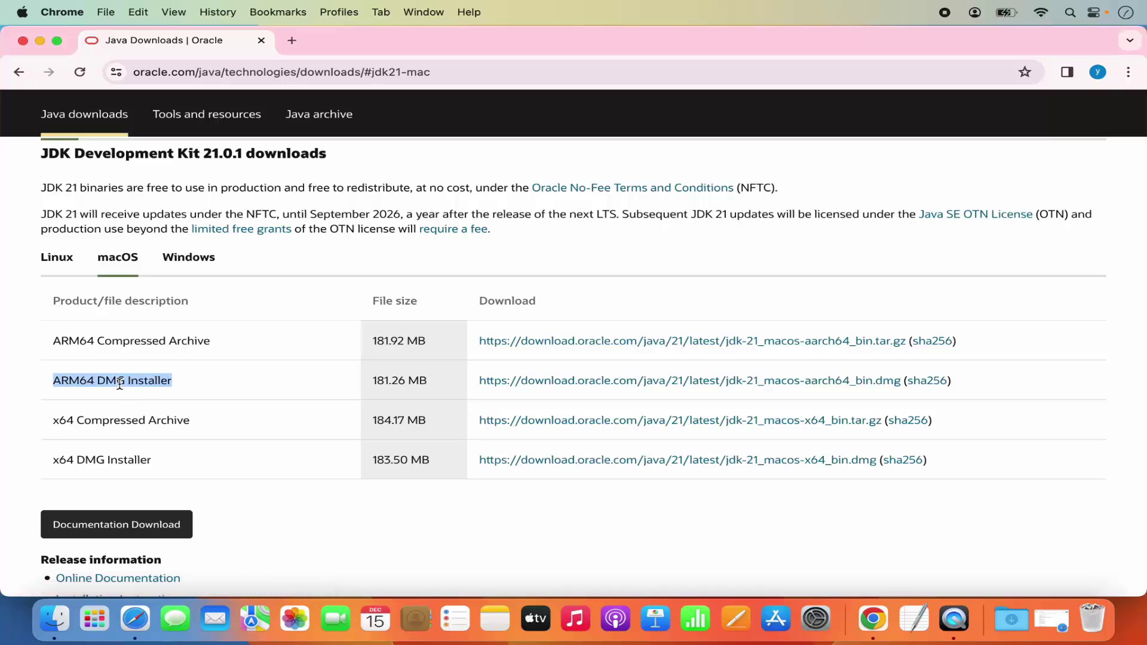
- Compare the x64 and ARM64 DMG Installer rows, ending with the ARM64 row selected
double_click(115, 461)
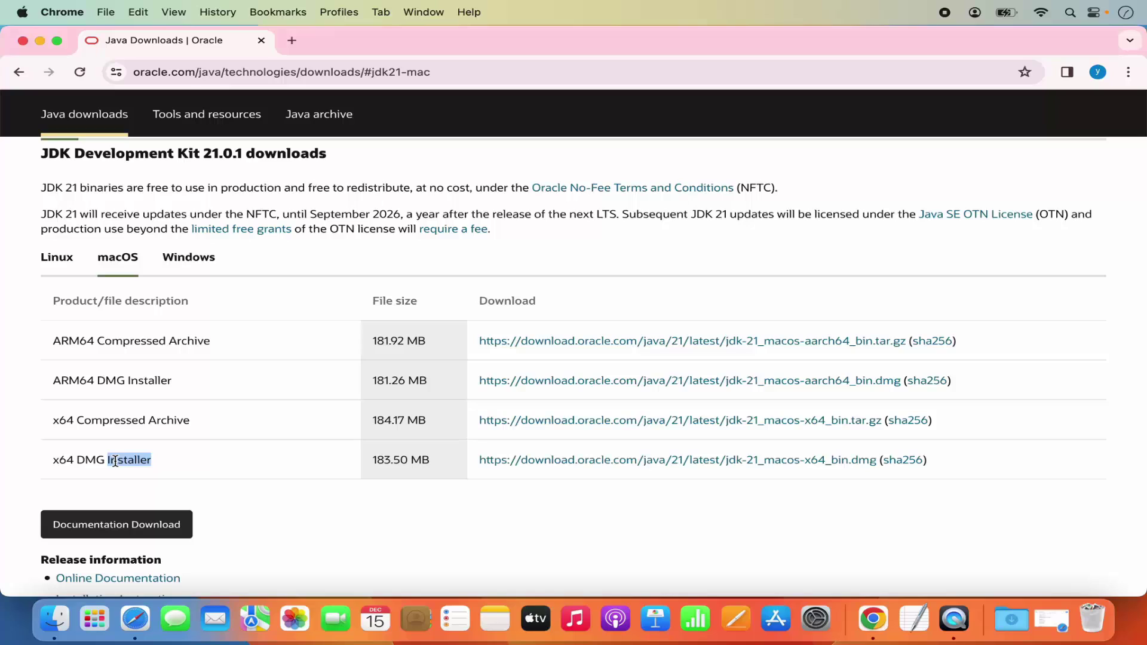
double_click(158, 383)
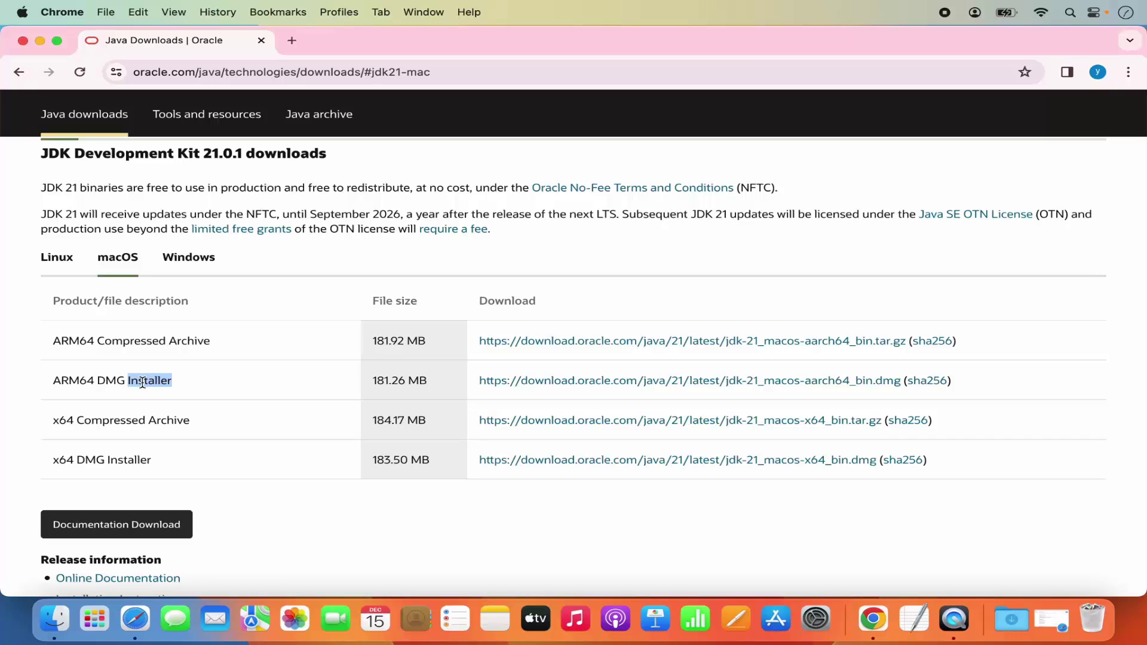
double_click(110, 461)
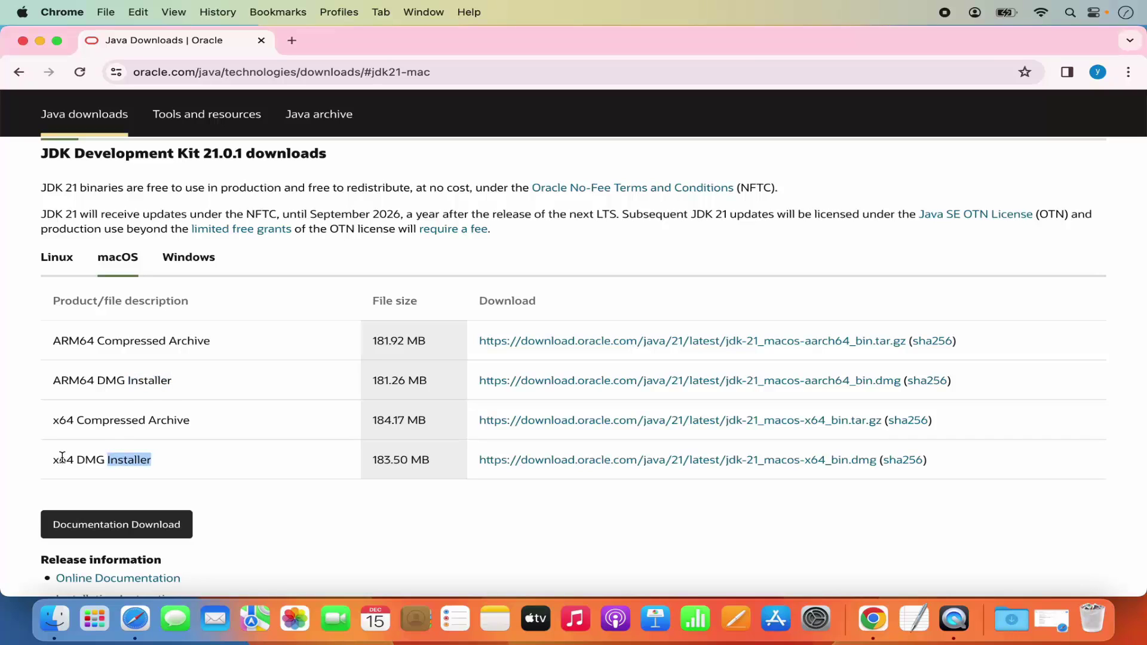
drag(54, 460, 155, 459)
triple_click(149, 384)
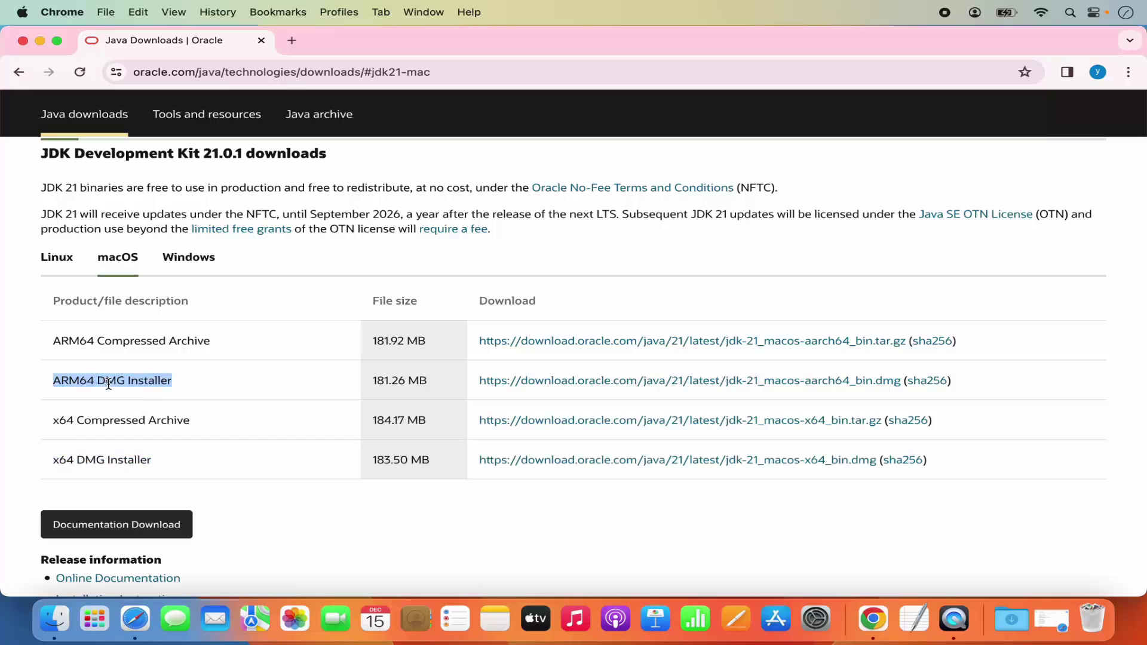
- Download jdk-21_macos-aarch64_bin.dmg and watch it finish at 181 MB in Downloads
click(571, 383)
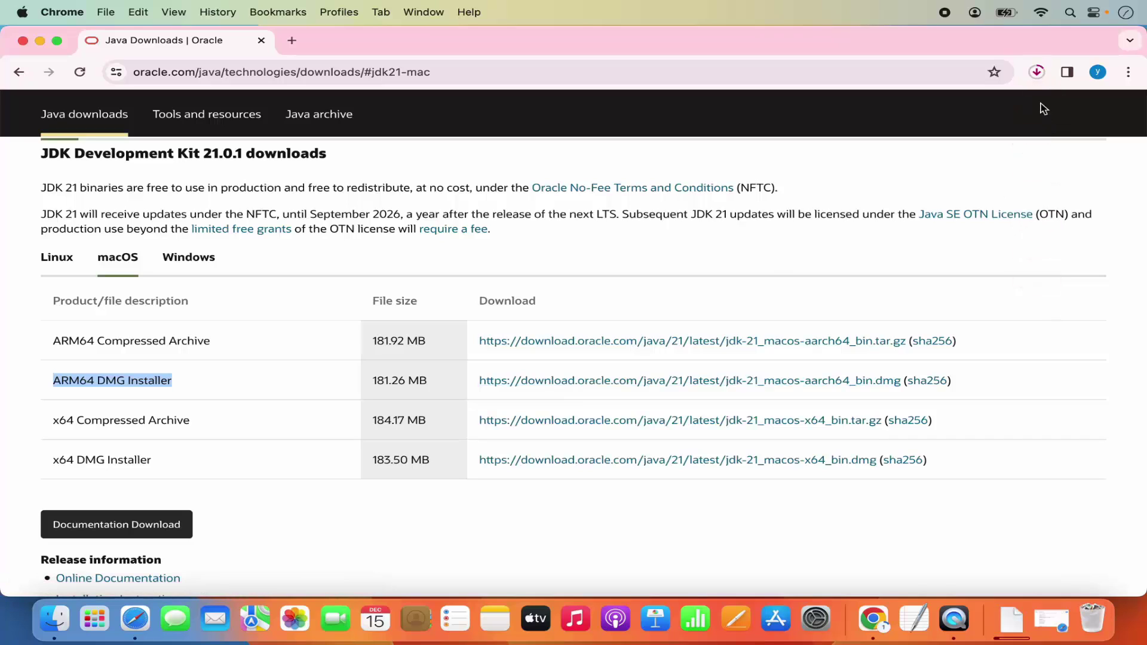
click(1038, 73)
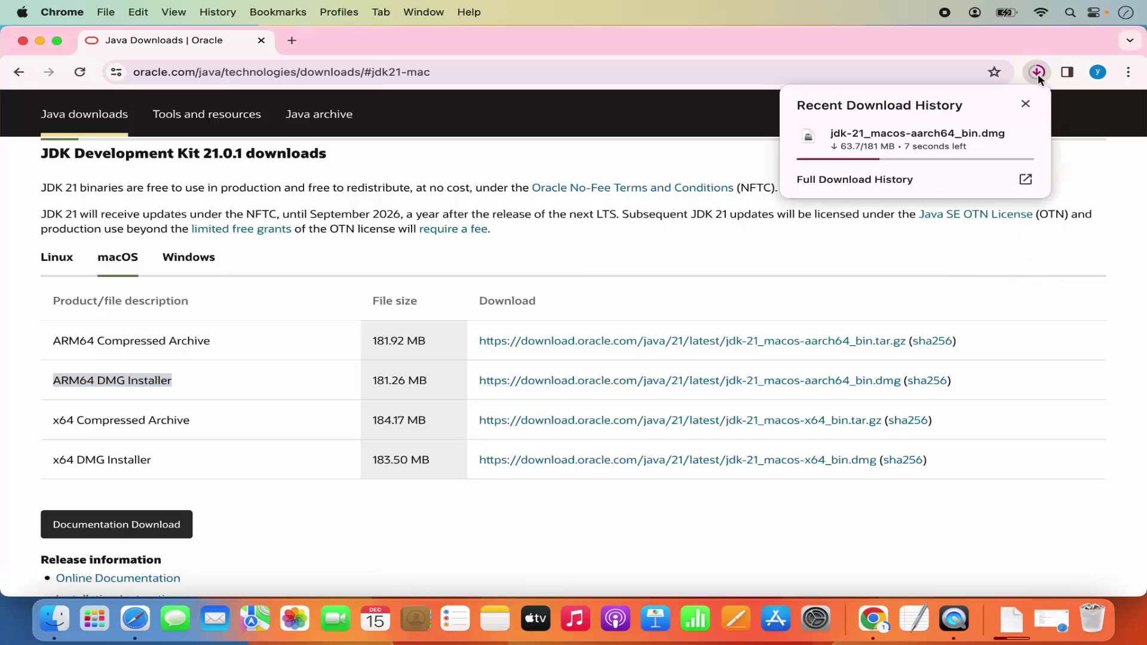
mouse_move(908, 143)
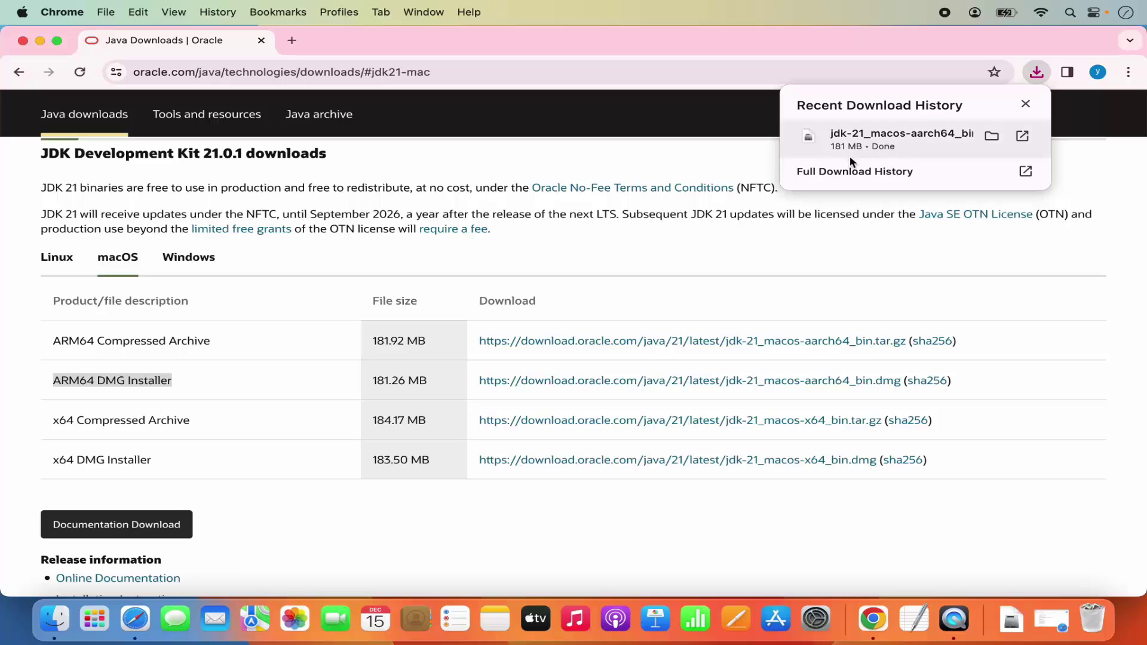
- Mount the downloaded DMG as the JDK 21.0.1 volume and minimize Chrome
click(880, 139)
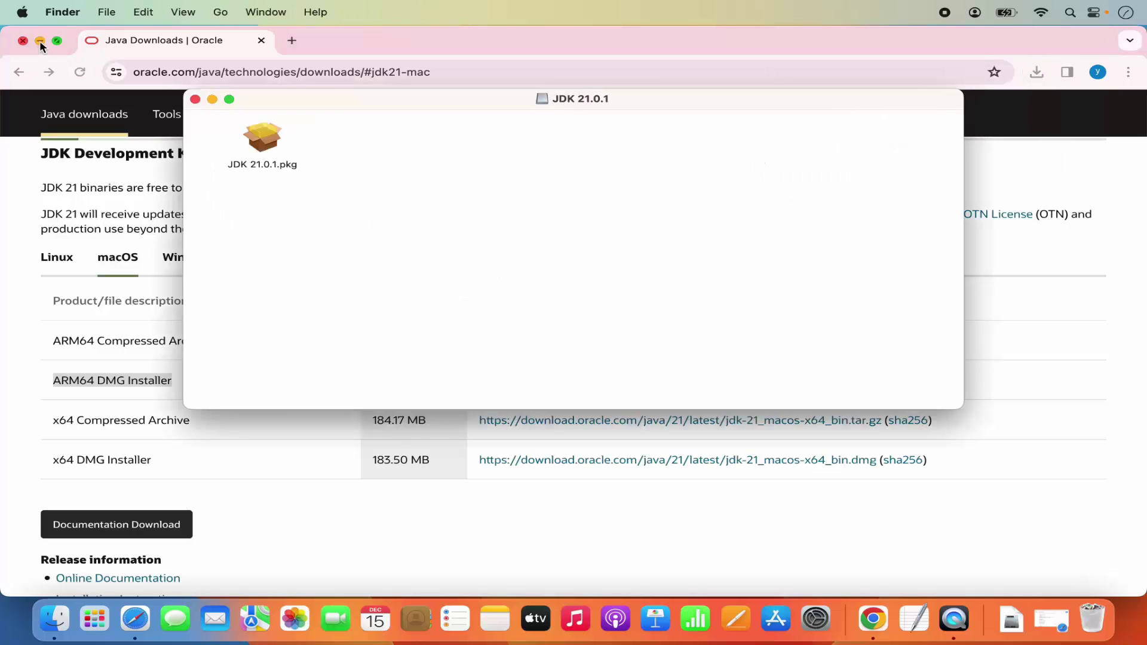
click(40, 45)
drag(434, 100, 482, 144)
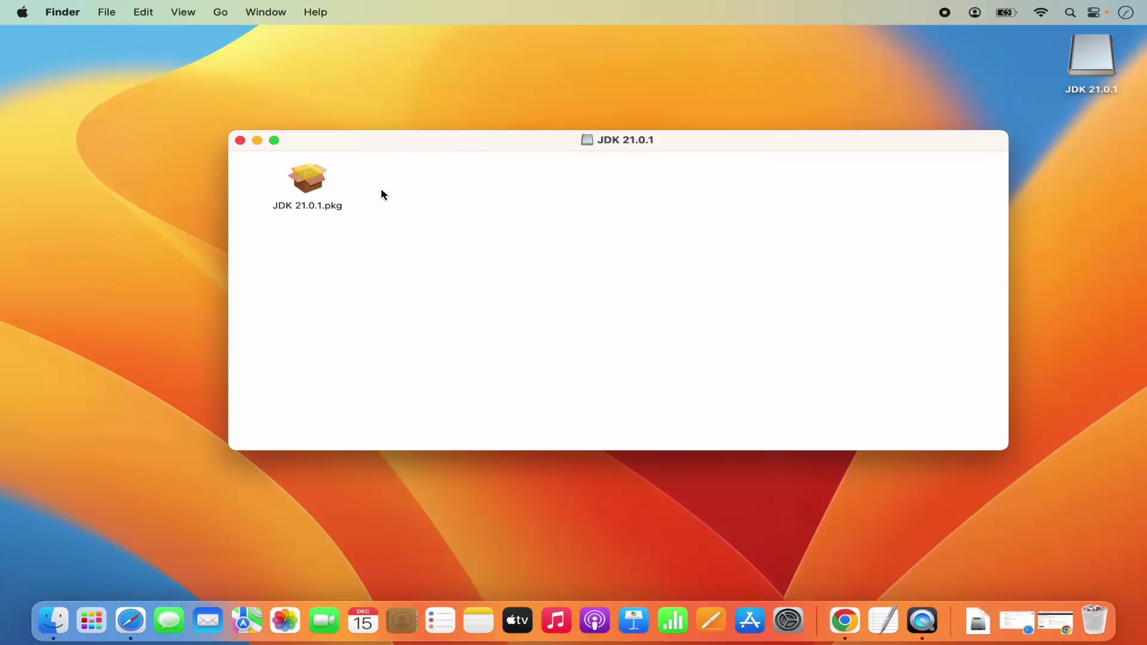
- Run JDK 21.0.1.pkg through the standard install, authorizing with the admin password
double_click(308, 191)
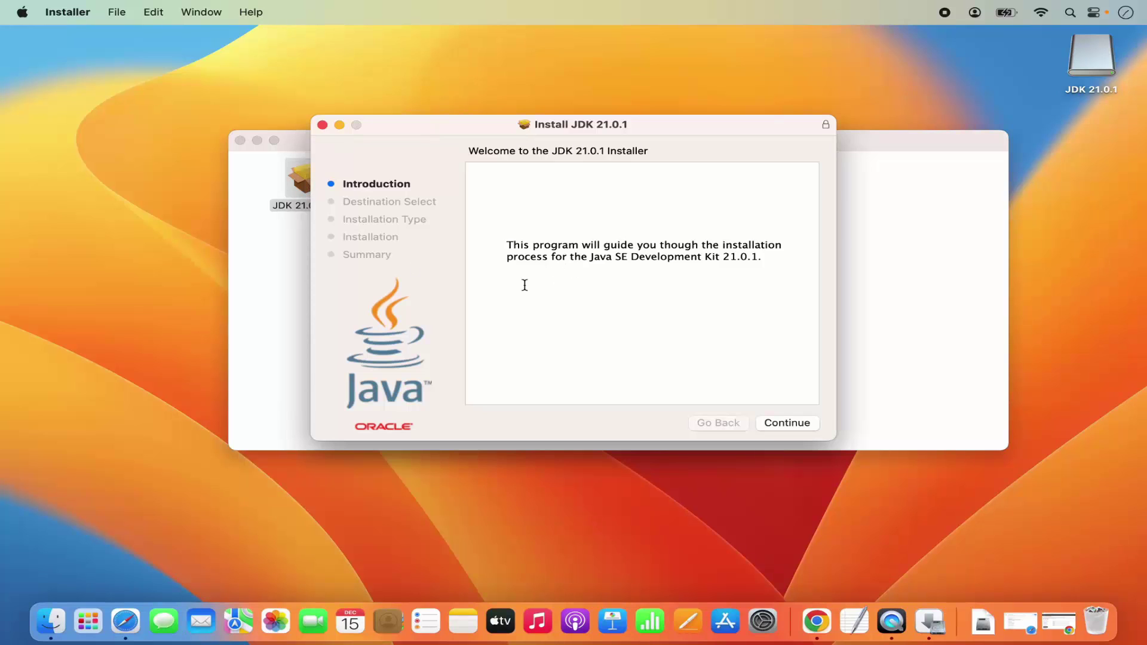
click(258, 142)
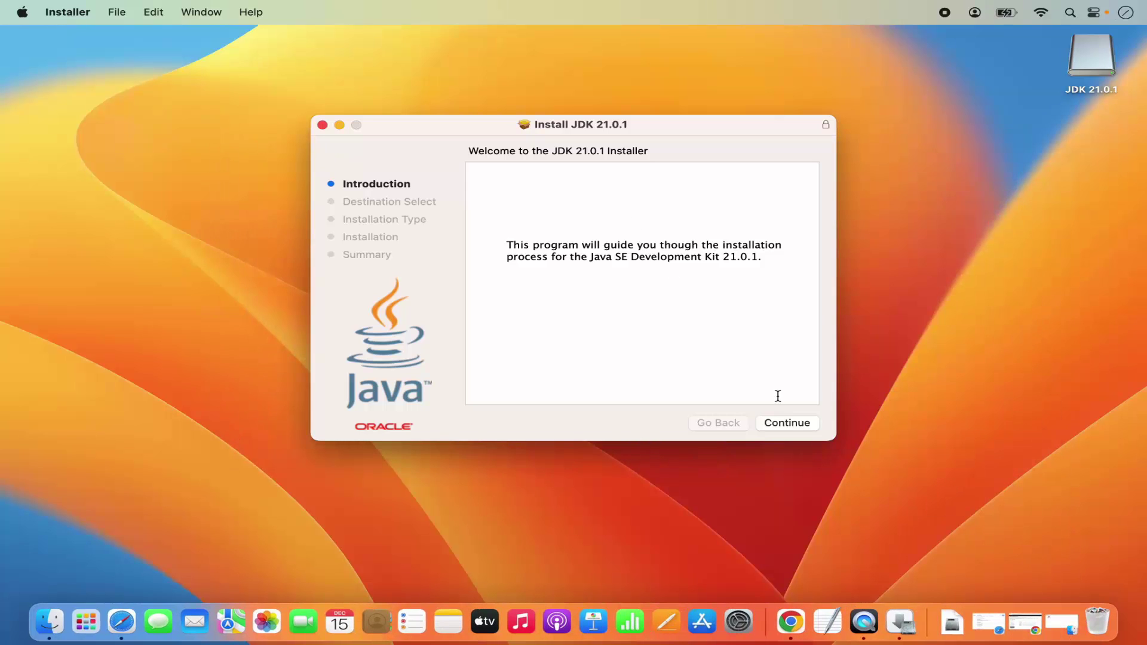
click(788, 423)
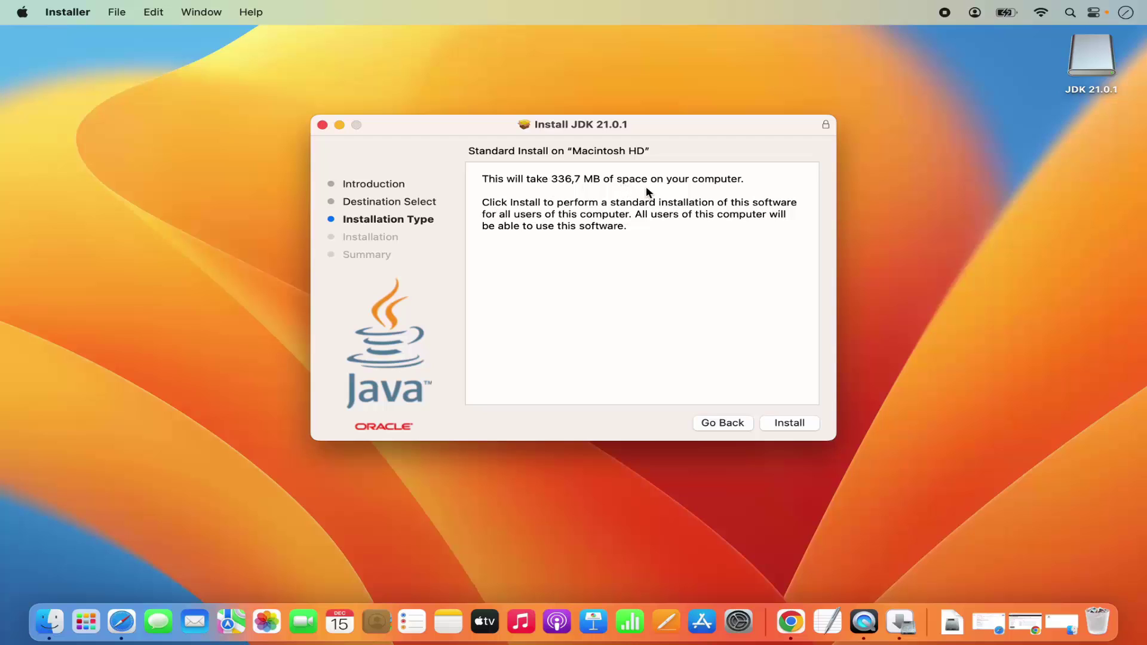
click(781, 423)
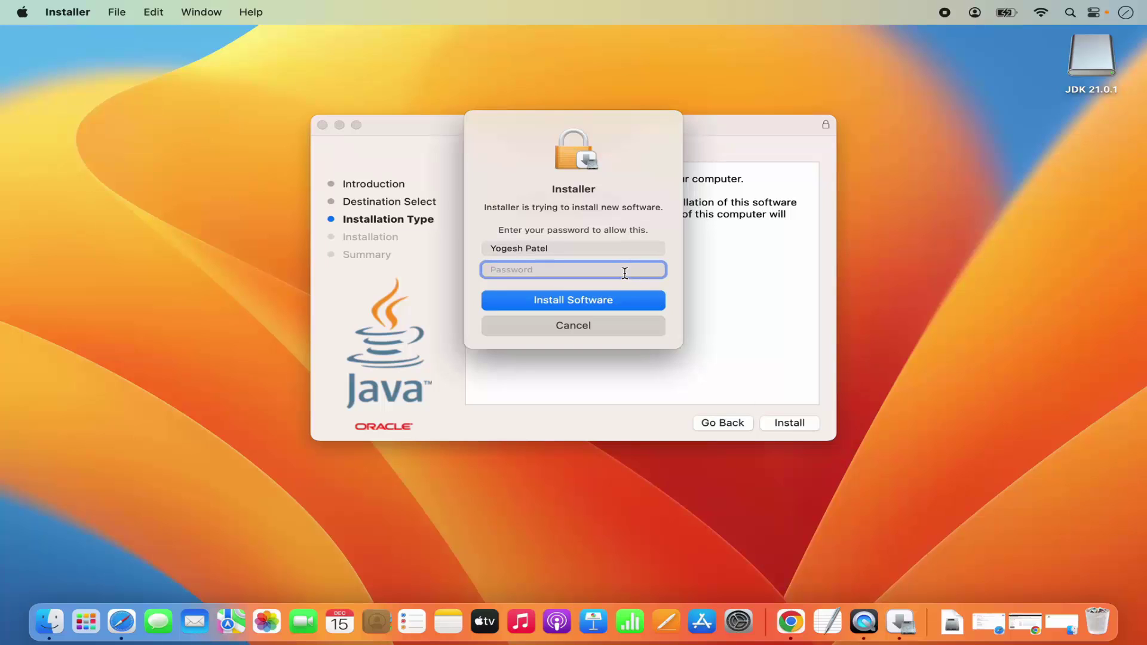
text(••••••)
click(617, 304)
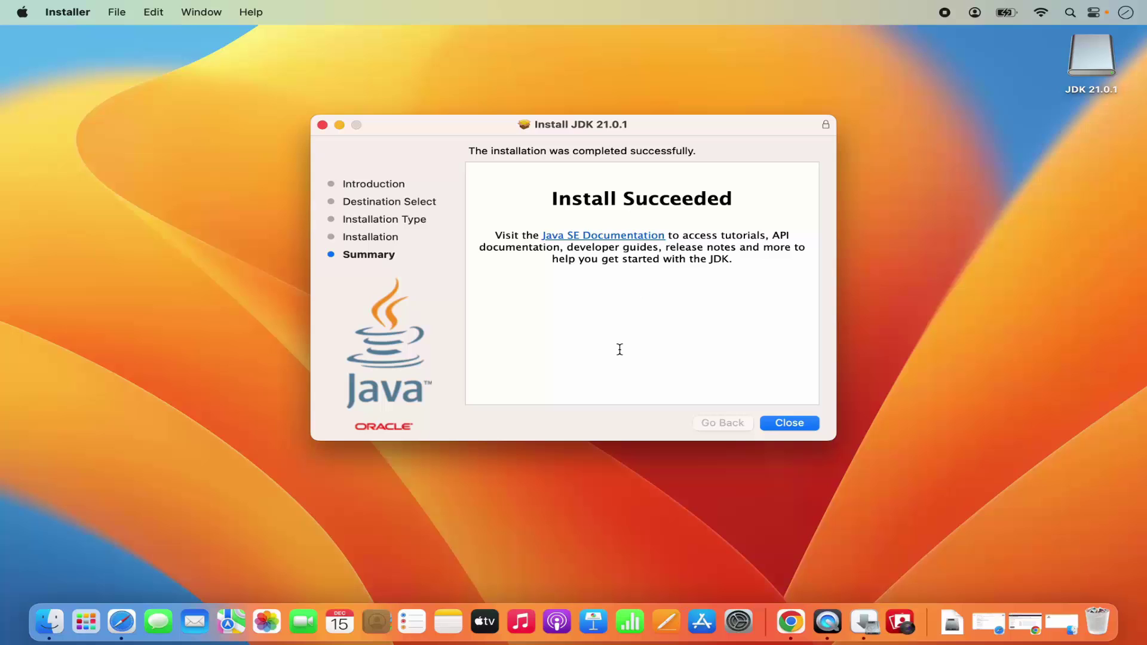
click(777, 426)
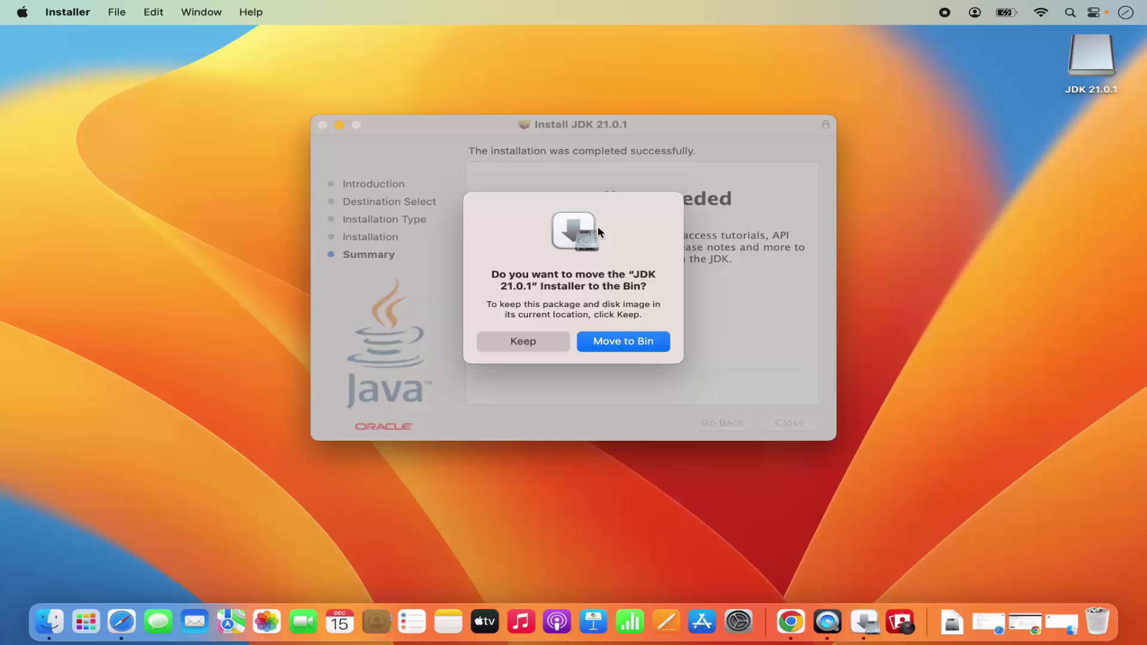
- Move the installer package to the Bin and bring up Spotlight Search
click(635, 345)
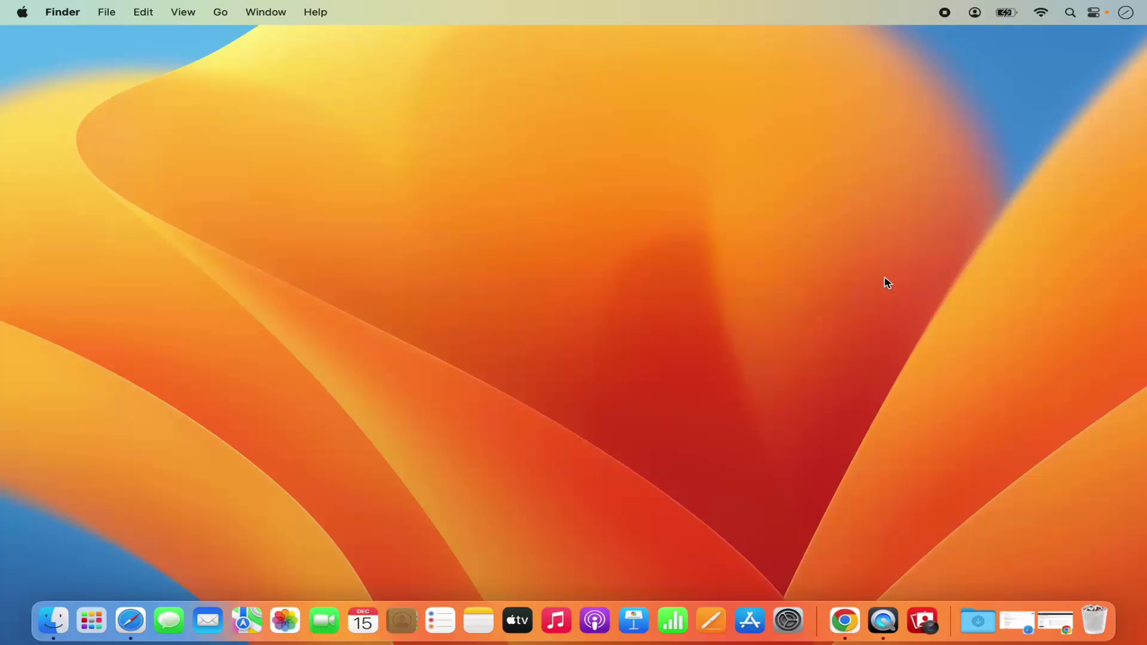
click(1069, 13)
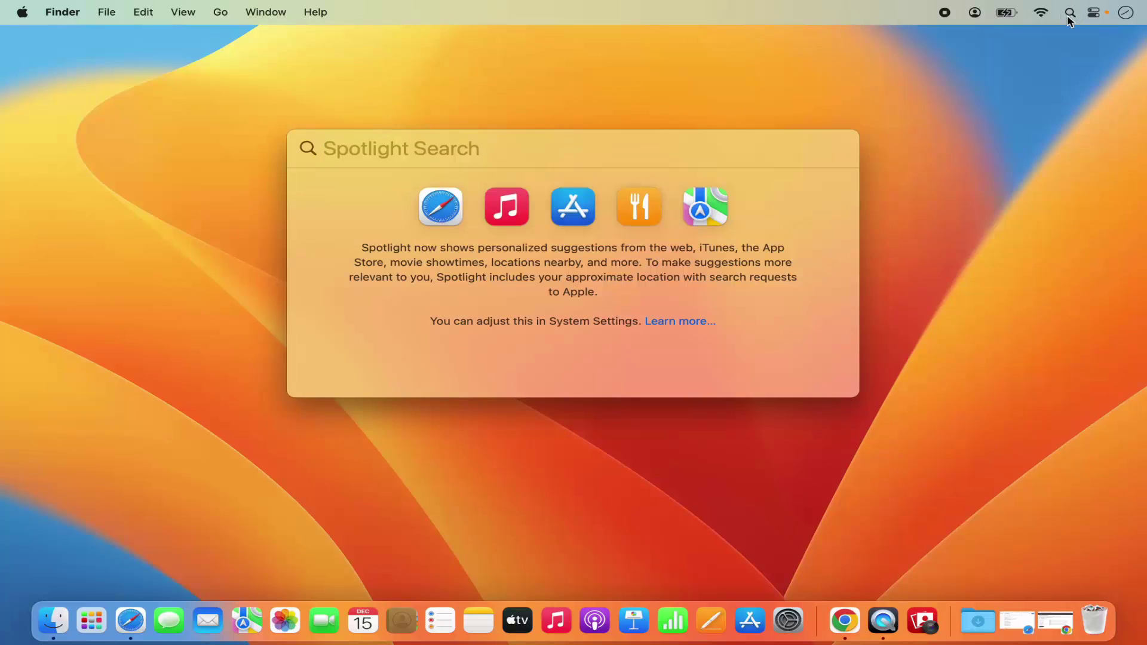
- Search 'terminal' in Spotlight and launch Terminal
text(t)
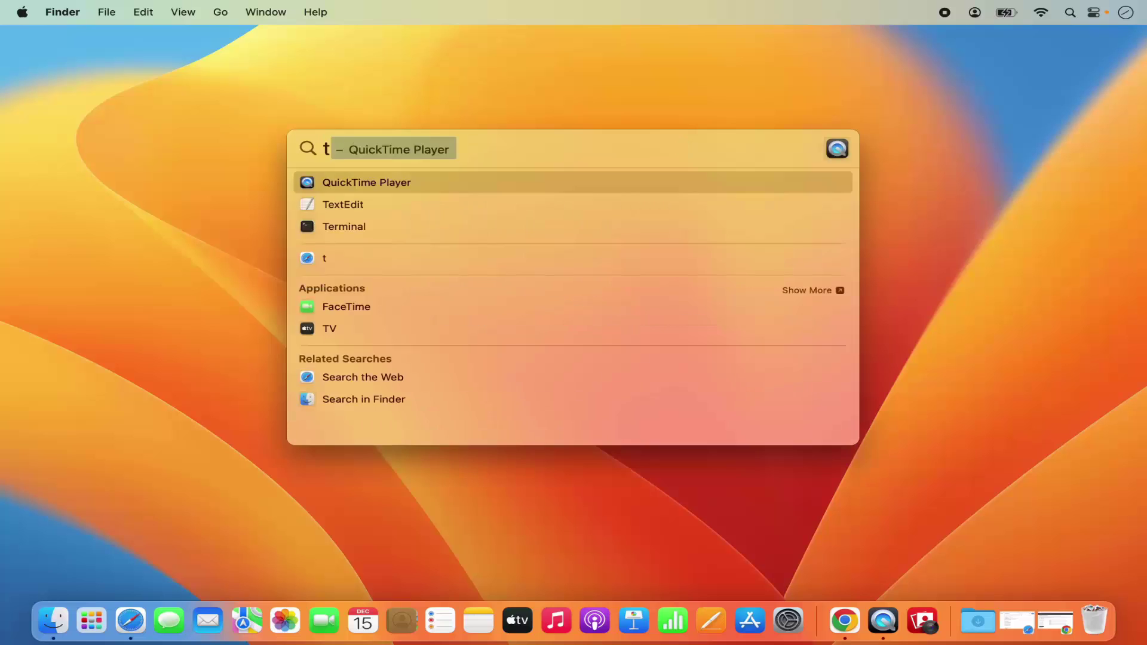
text(erminal)
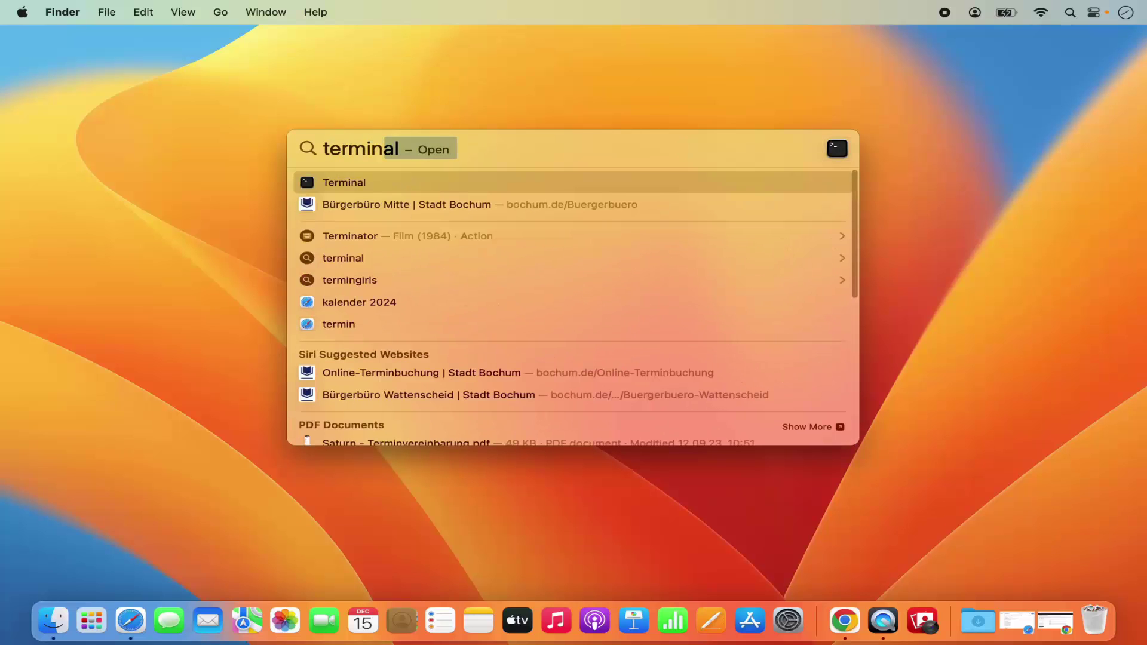
click(519, 182)
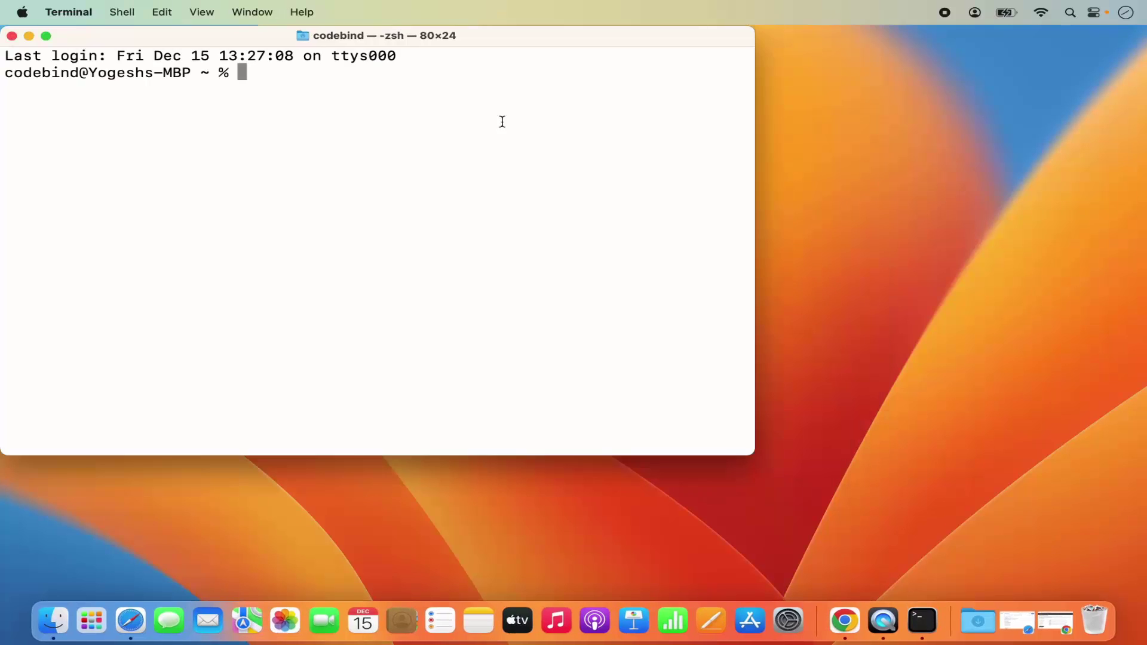
- Maximize Terminal and run /usr/libexec/java_home -V to list installed JVMs
key(ctrl+alt+Return)
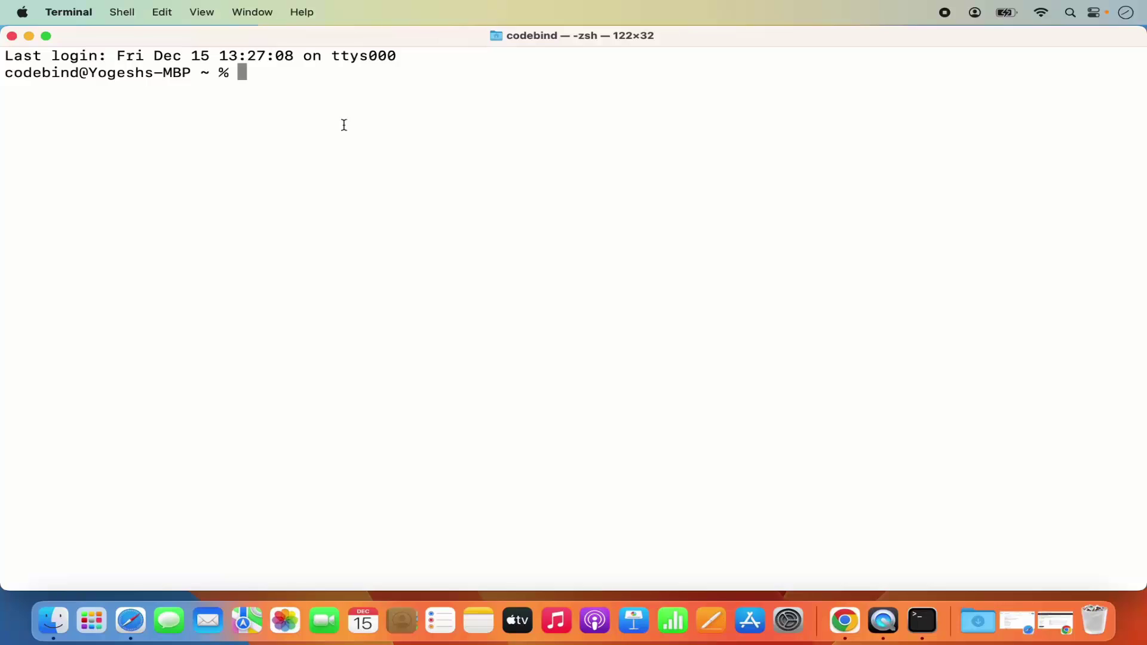
text(/usr/libexec/)
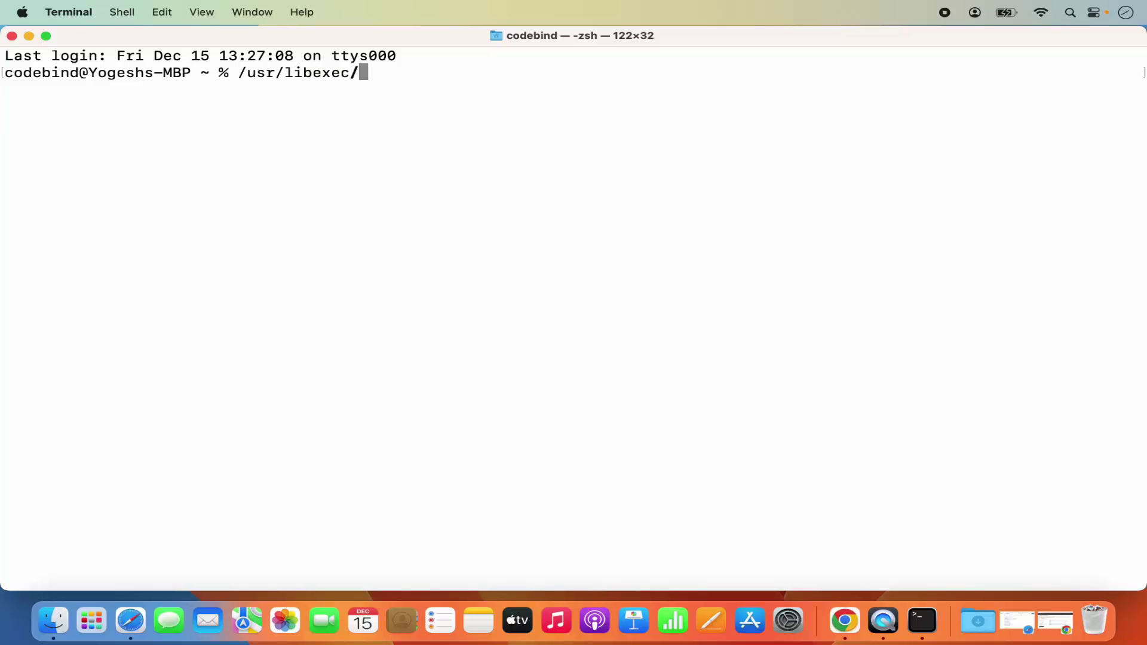
text(java_)
key(Tab)
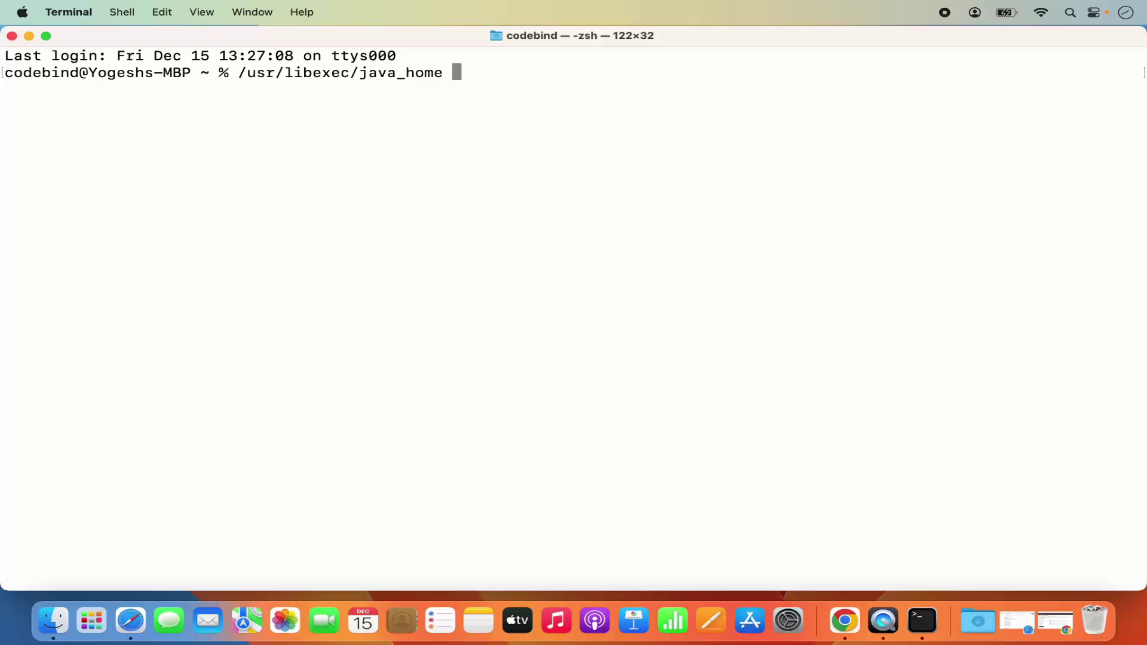
text(-V)
key(Return)
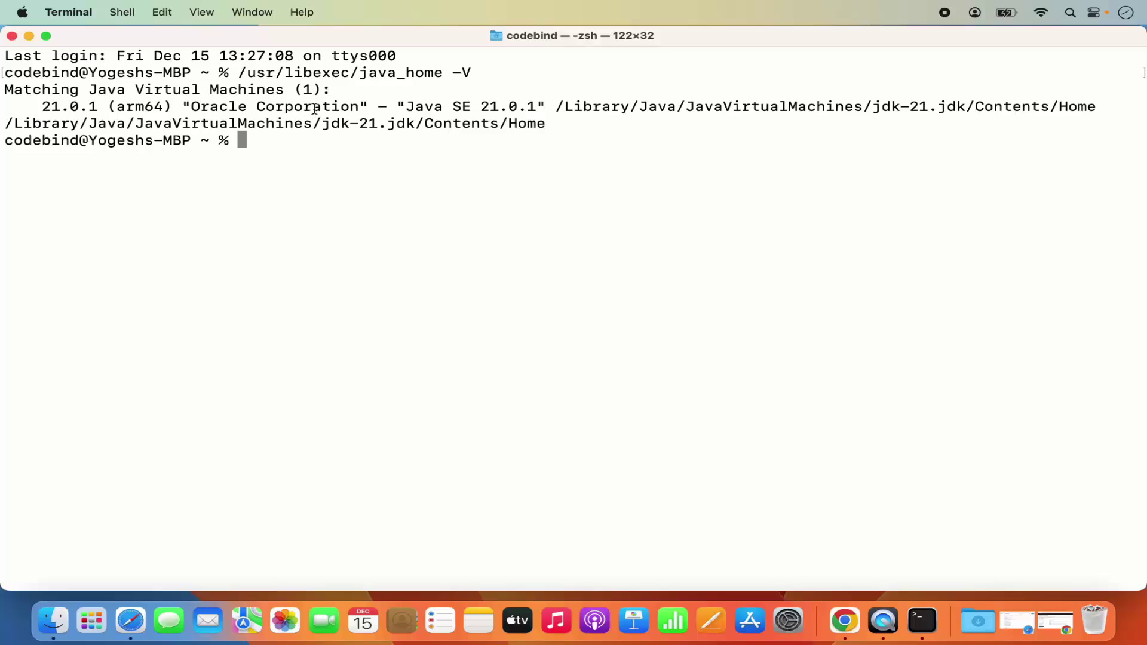
click(44, 107)
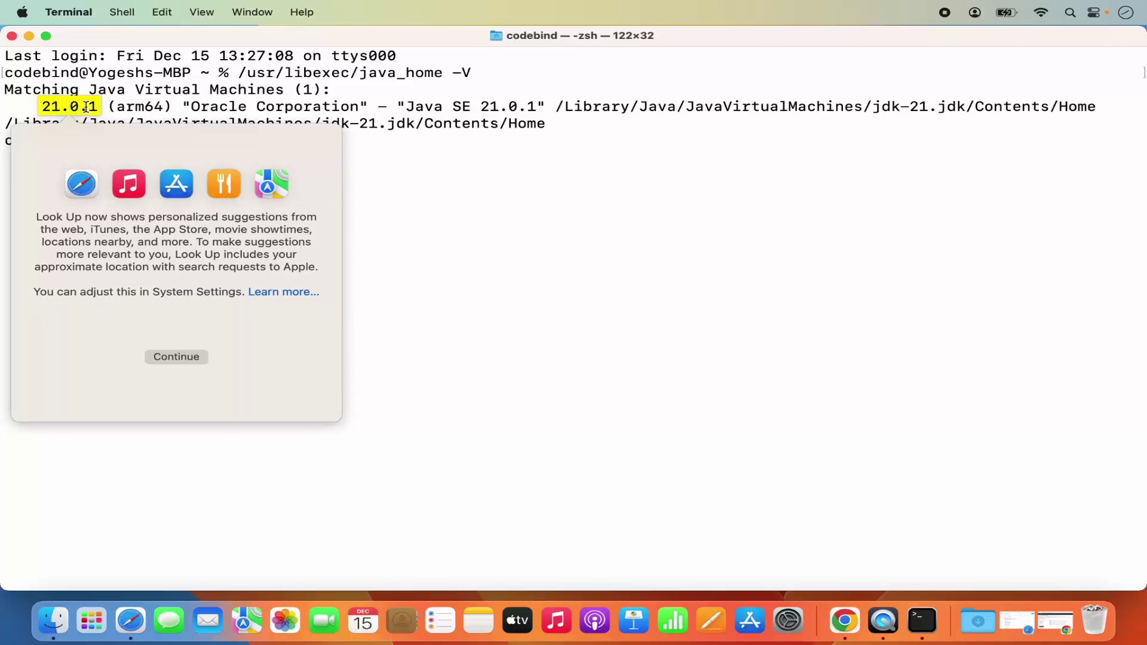
click(109, 106)
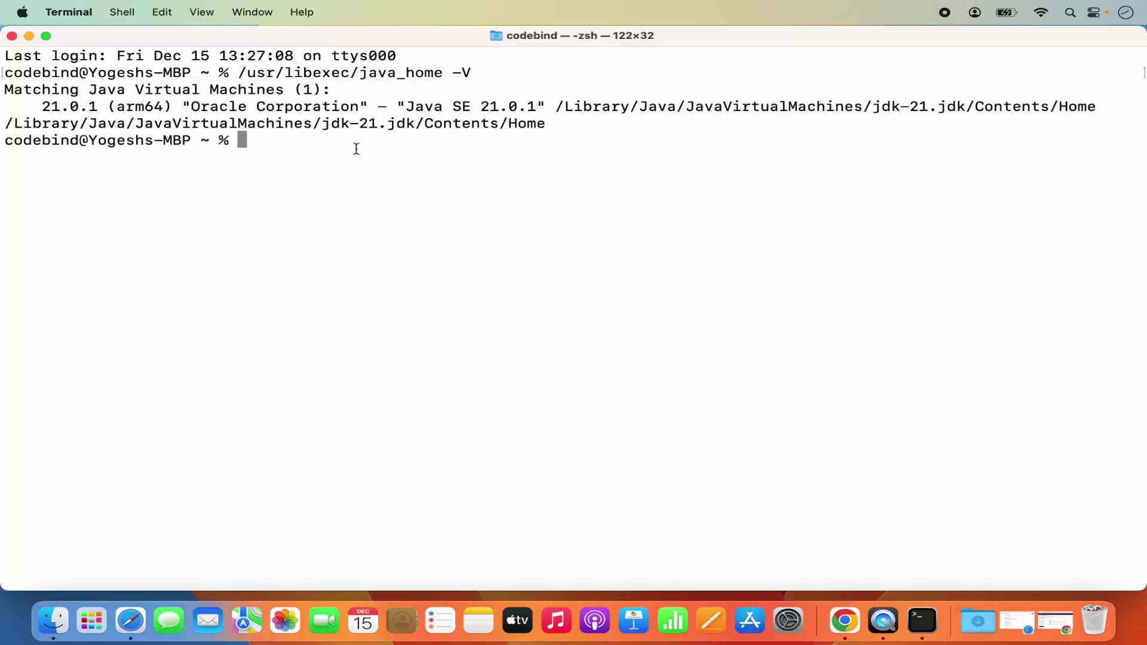
- Run pwd and ls -al in the home folder, highlighting .zshrc in the listing
text(pwd)
key(Return)
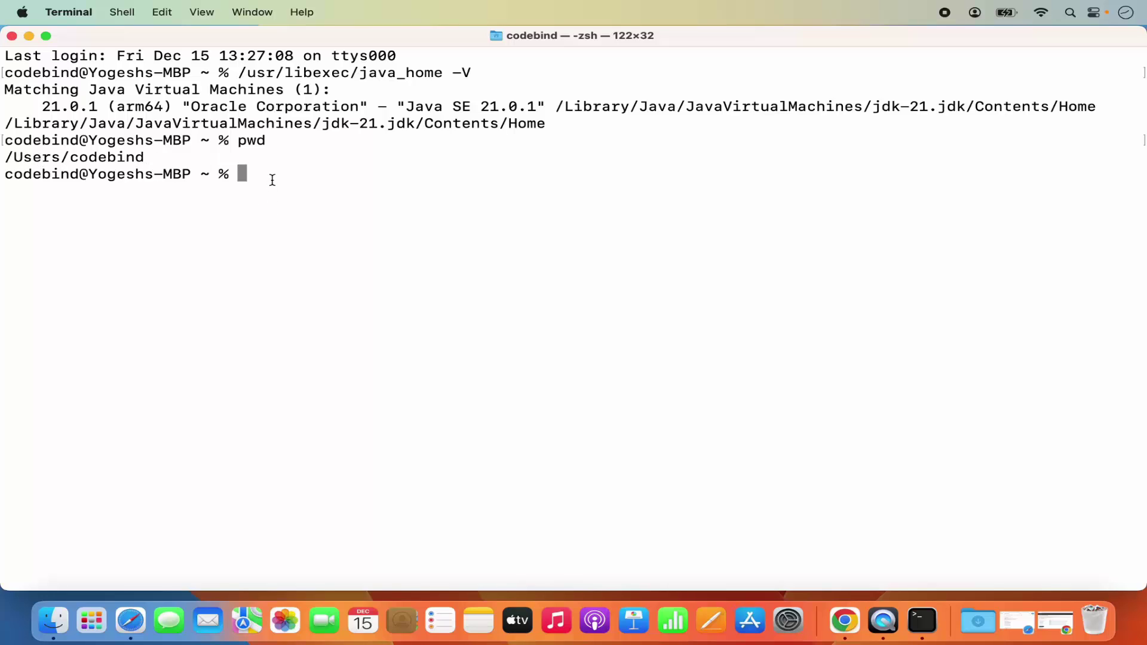
text(ls -al)
key(Return)
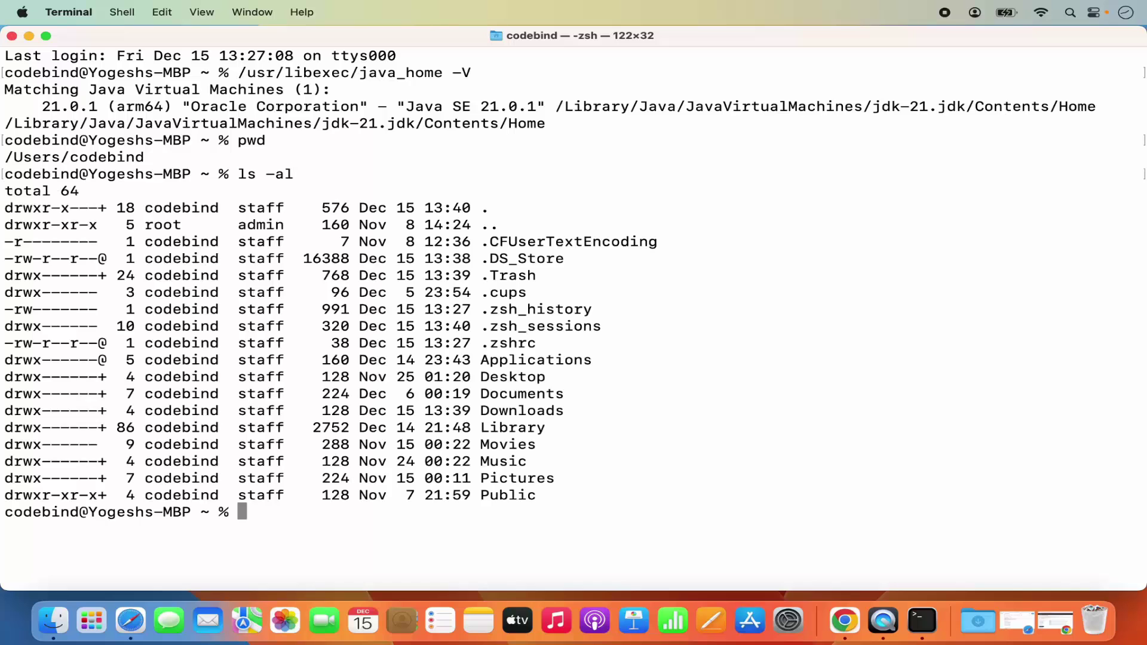
double_click(512, 345)
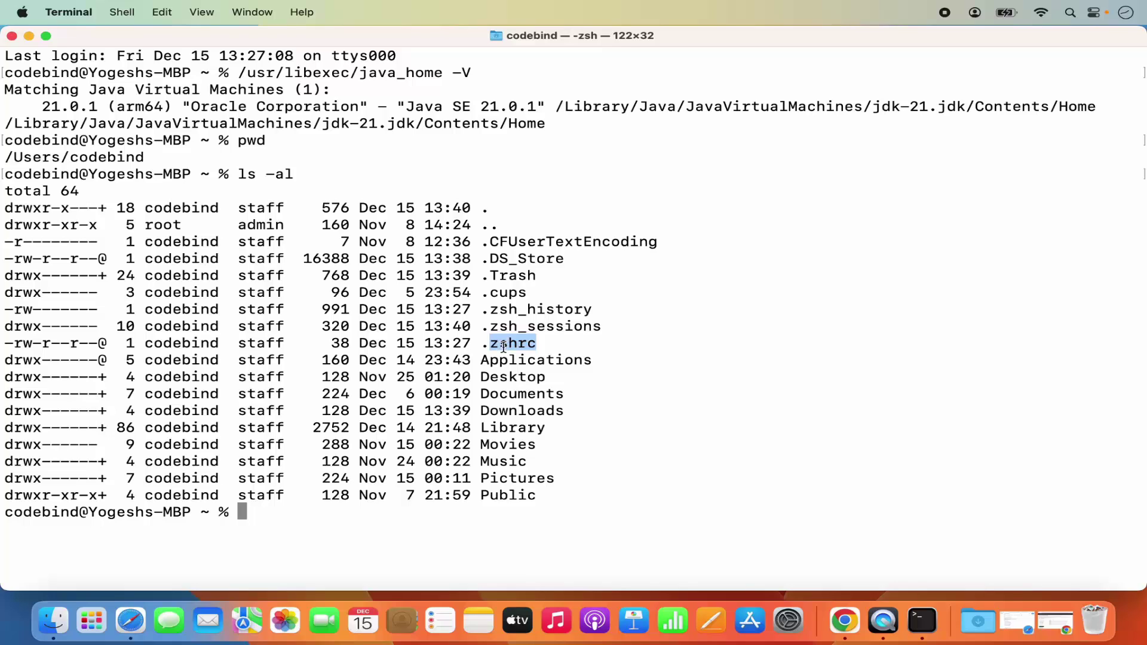
click(462, 412)
click(322, 515)
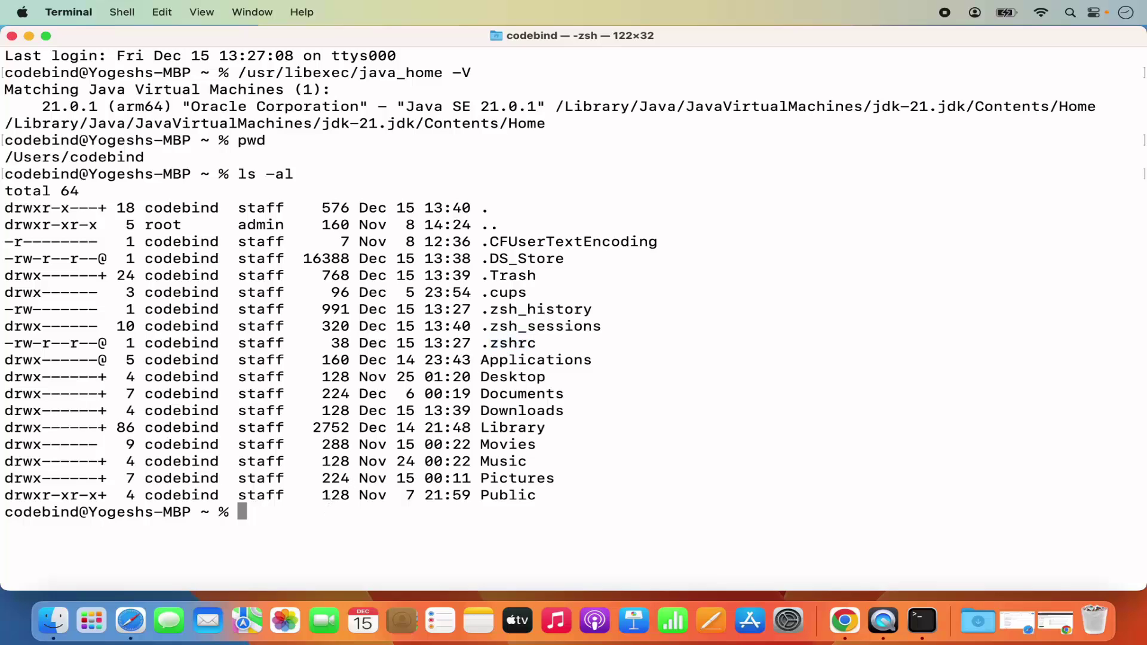
- Enter open .zshrc at the Terminal prompt, discarding the earlier touch and nano attempts
text(touch .zshrc)
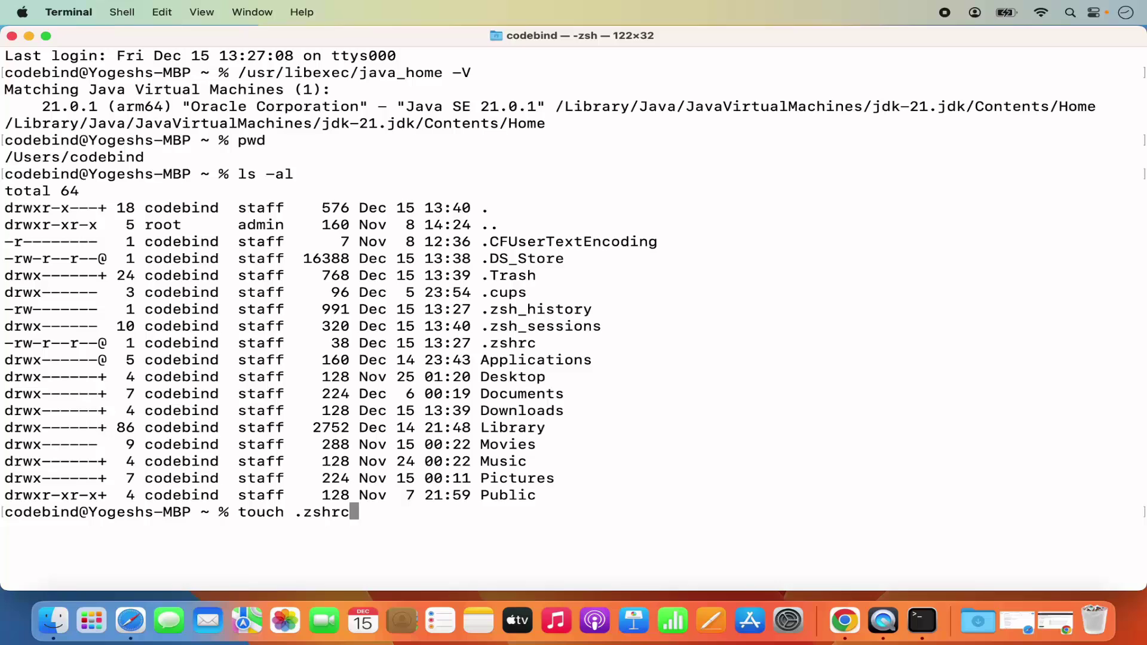
key(BackSpace)
key(BackSpace)
key(BackSpace)
key(BackSpace)
key(BackSpace)
key(BackSpace)
key(BackSpace)
key(BackSpace)
key(BackSpace)
key(BackSpace)
key(BackSpace)
key(BackSpace)
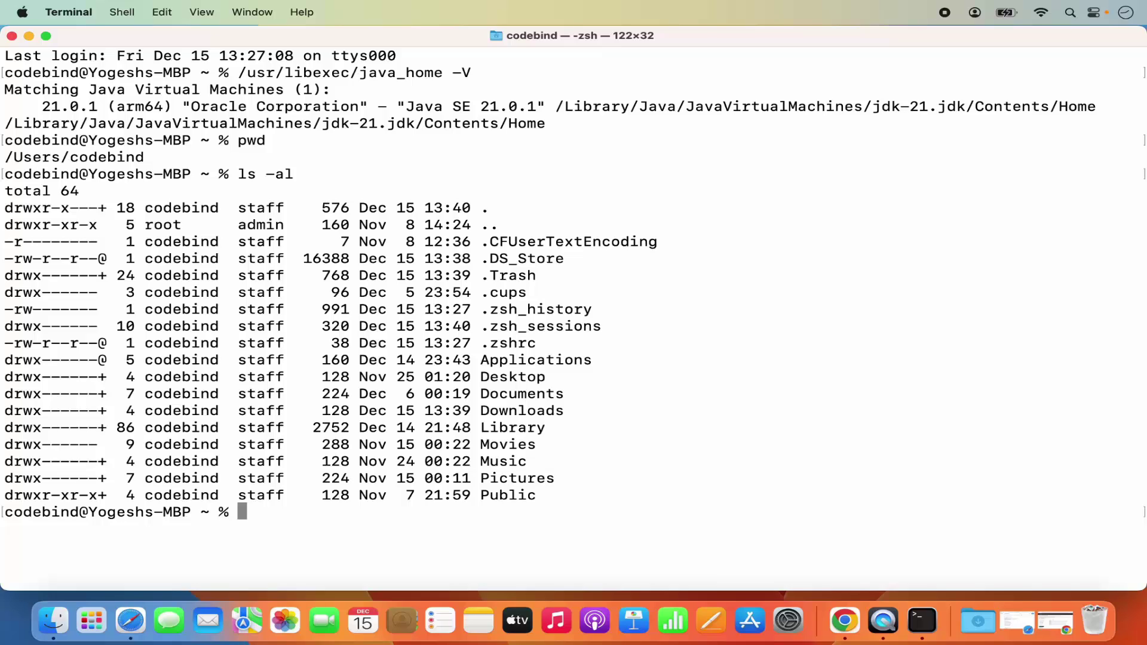
text(nano)
key(BackSpace)
key(BackSpace)
key(BackSpace)
key(BackSpace)
text(open .)
text(zshrc)
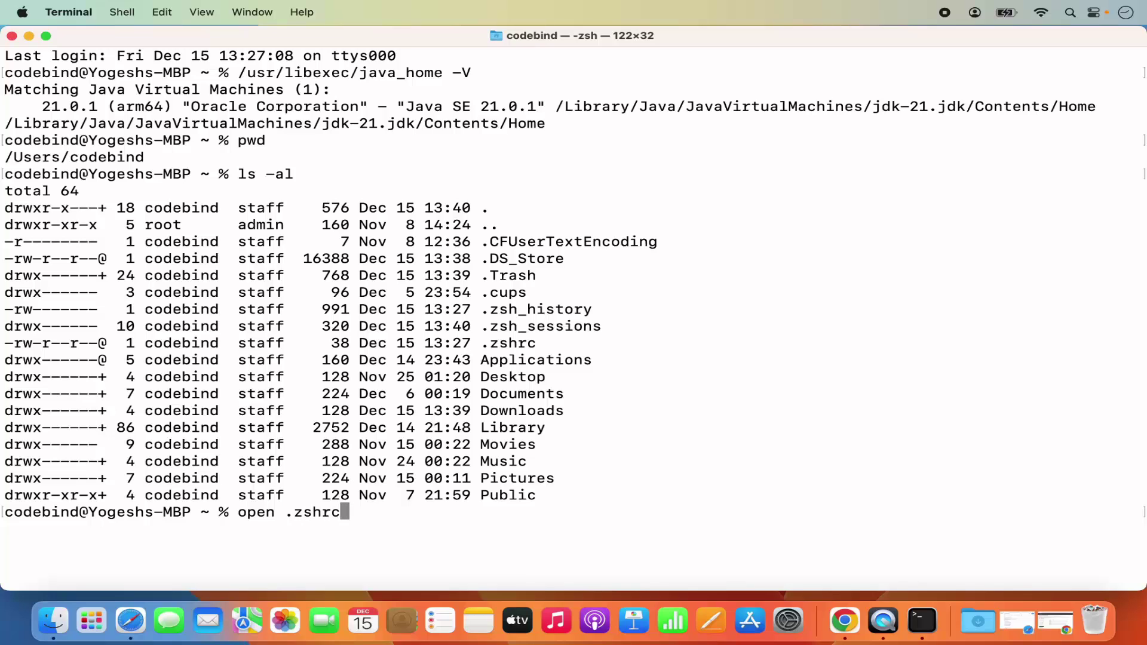
- Open .zshrc in TextEdit, maximize the window, and enlarge the text three steps
double_click(503, 344)
key(Return)
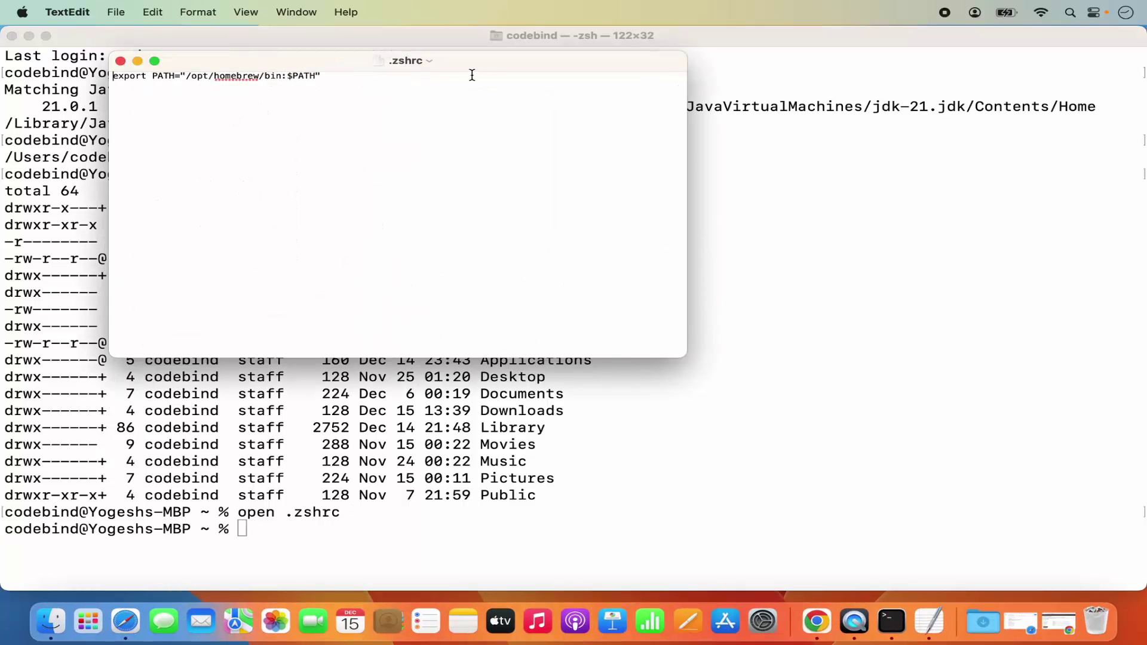
double_click(486, 62)
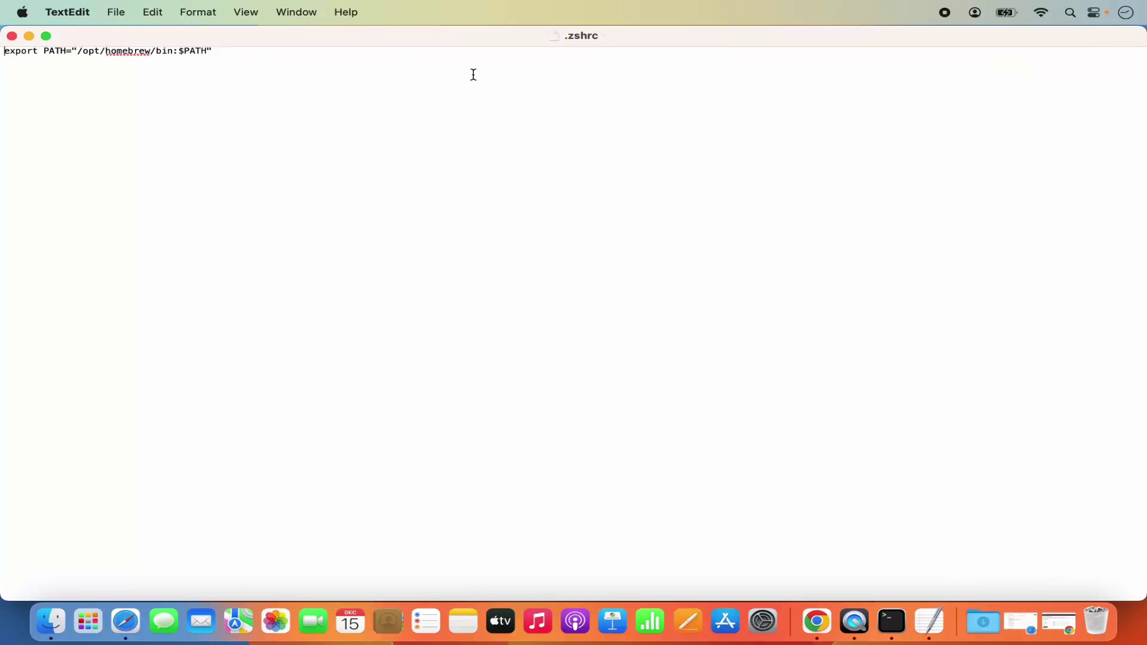
key(super+plus)
key(super+plus)
key(super+plus)
key(super+plus)
key(super+plus)
key(super+plus)
key(super+plus)
key(super+plus)
key(super+plus)
key(super+plus)
key(super+plus)
key(super+plus)
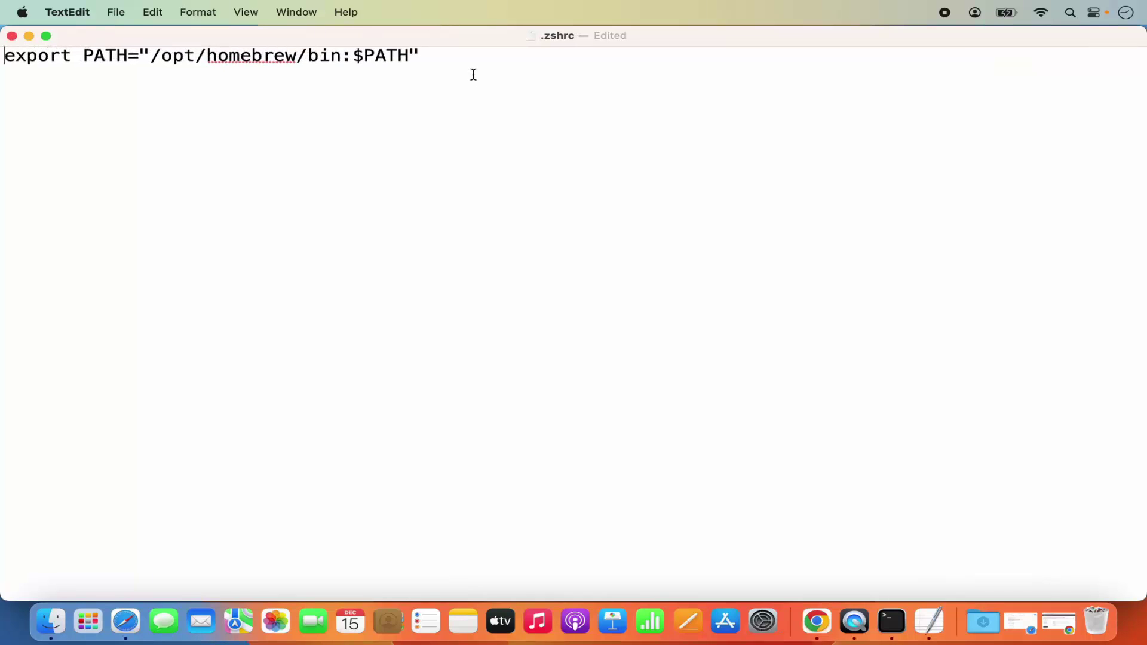
key(super+plus)
key(super+plus)
key(super+plus)
key(super+plus)
key(super+plus)
key(super+plus)
key(super+plus)
key(super+plus)
key(super+plus)
key(super+plus)
key(super+plus)
key(super+plus)
key(super+plus)
key(super+plus)
key(super+plus)
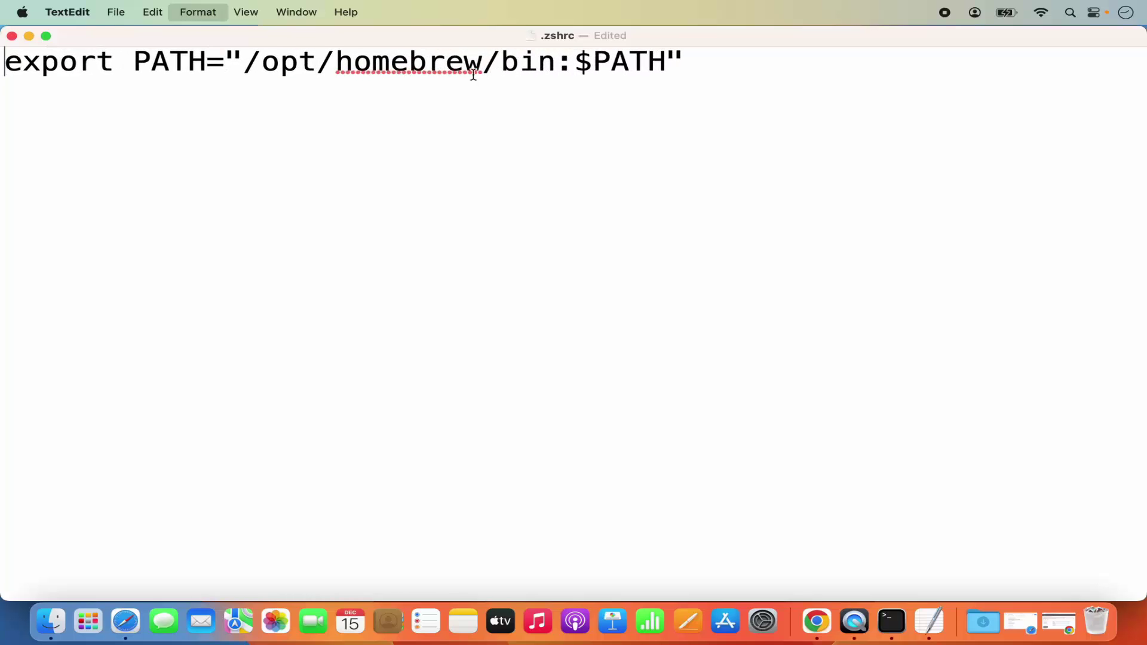
key(super+plus)
key(super+plus)
key(super+plus)
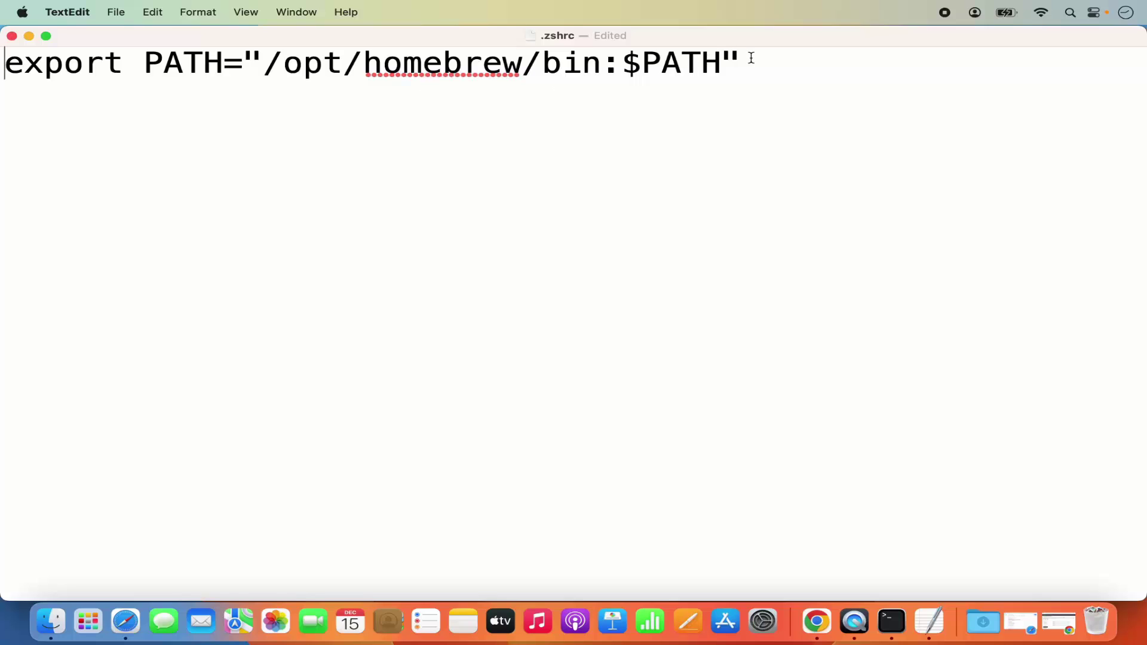
- Paste the JAVA_HOME and PATH export lines on a new line below the Homebrew PATH line
key(Return)
text(export JAVA_HOME=$(/usr/libexec/java_home -v <version>) export PATH=$JAVA_HOME/bin:$PATH)
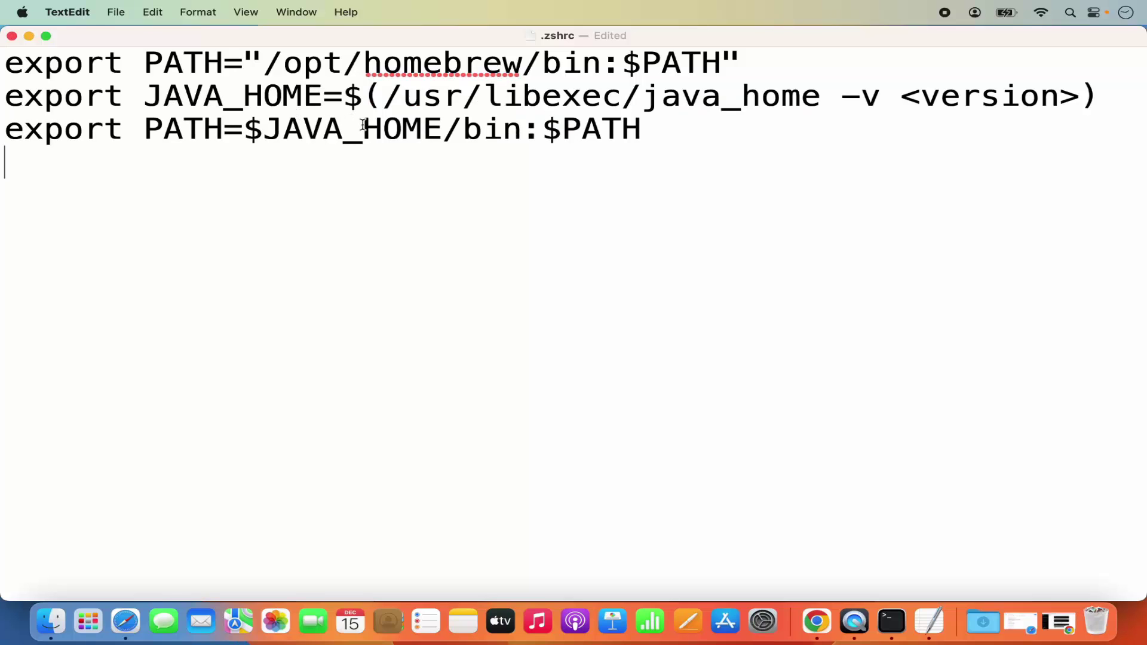
click(641, 130)
click(641, 130)
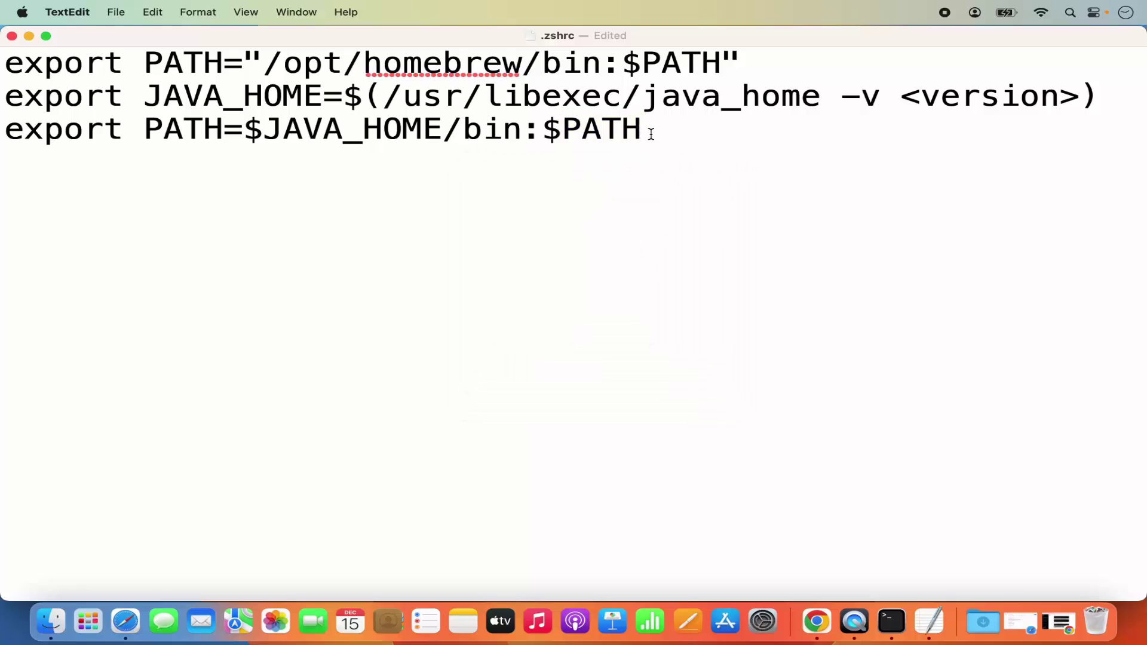